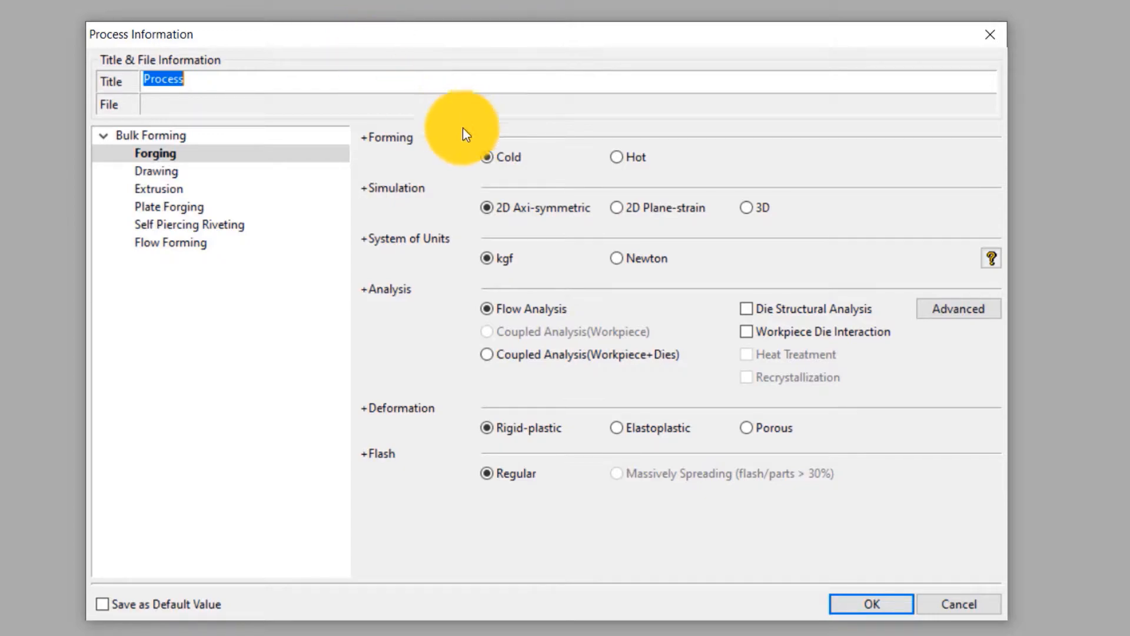
Set up the forging process as cold forming with 3D simulation, Newton units and regular flash
{"action": "left_click", "coordinate": [486, 160]}
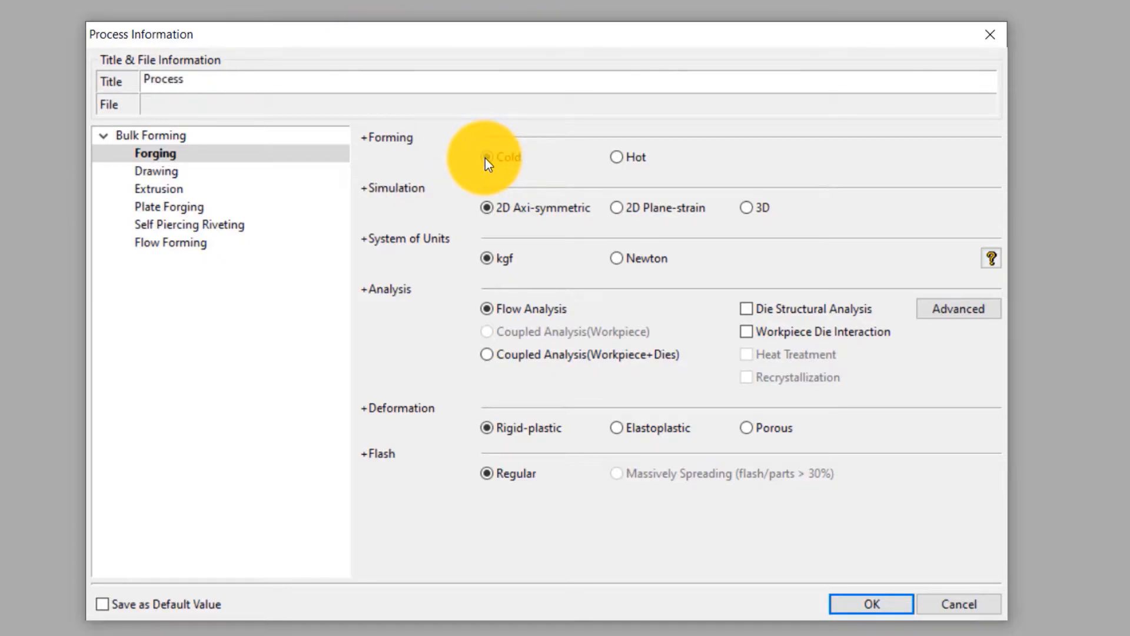
{"action": "left_click", "coordinate": [746, 210]}
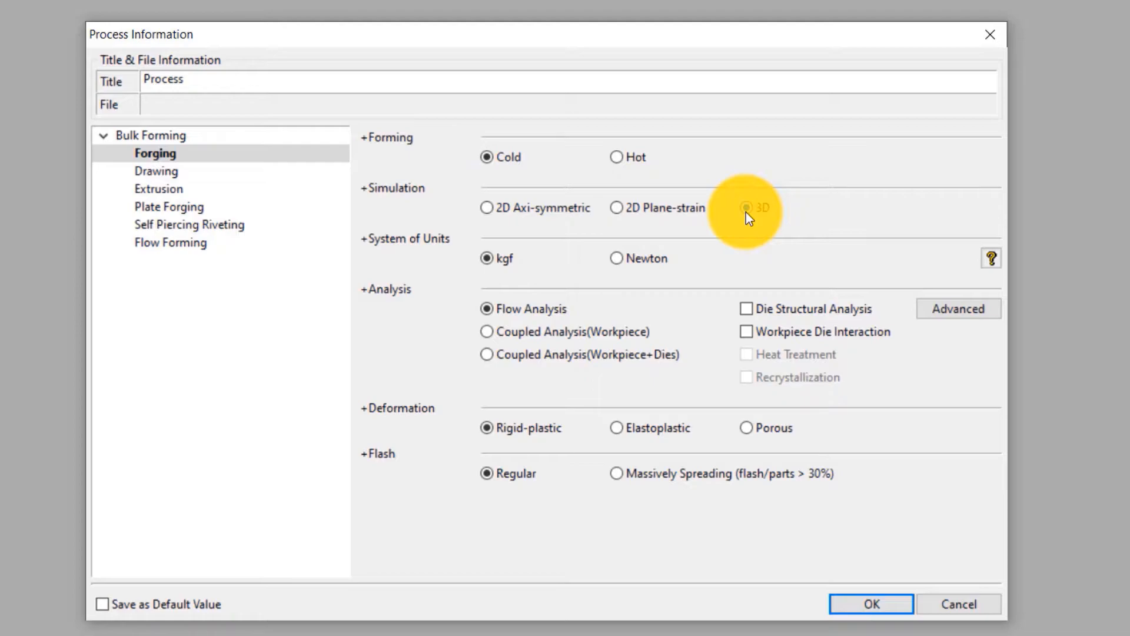
{"action": "left_click", "coordinate": [645, 257]}
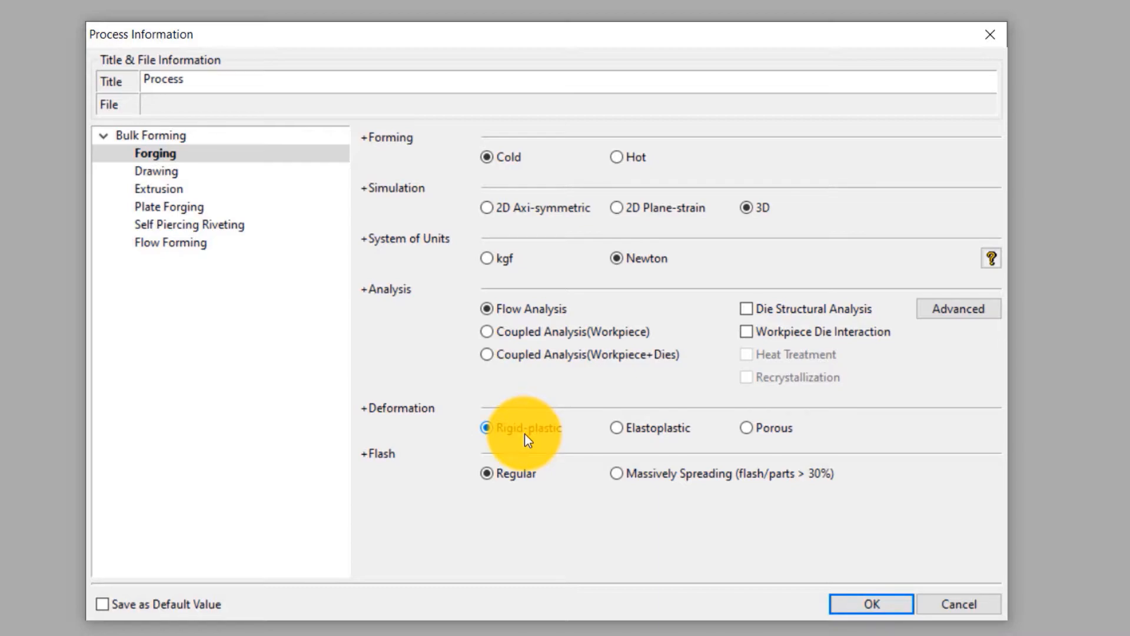
{"action": "left_click", "coordinate": [523, 473]}
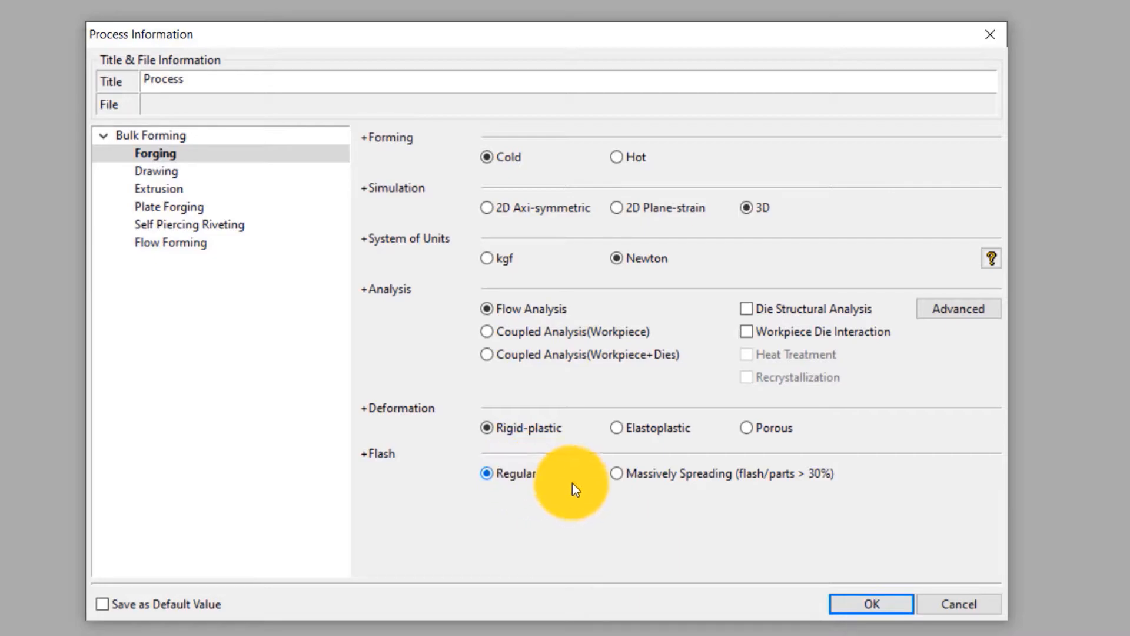
{"action": "left_click", "coordinate": [873, 602]}
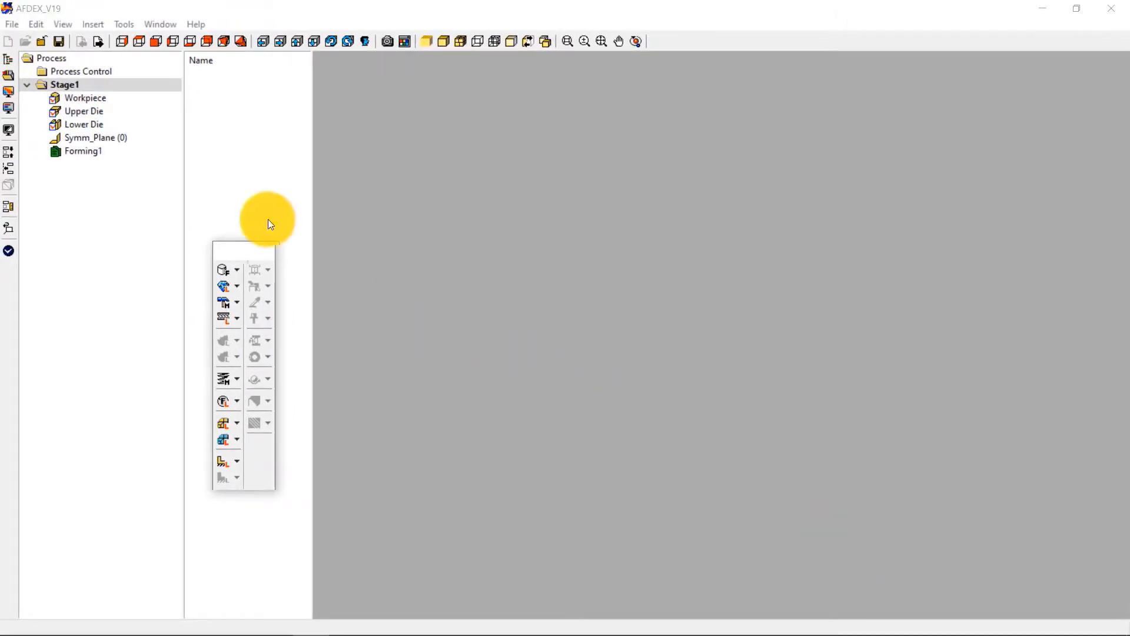
Import the lower, upper and workpiece STL models from the Single Stage 3D folder
{"action": "mouse_move", "coordinate": [259, 246]}
{"action": "left_mouse_down"}
{"action": "mouse_move", "coordinate": [261, 217]}
{"action": "mouse_move", "coordinate": [263, 237]}
{"action": "mouse_move", "coordinate": [260, 228]}
{"action": "left_mouse_up"}
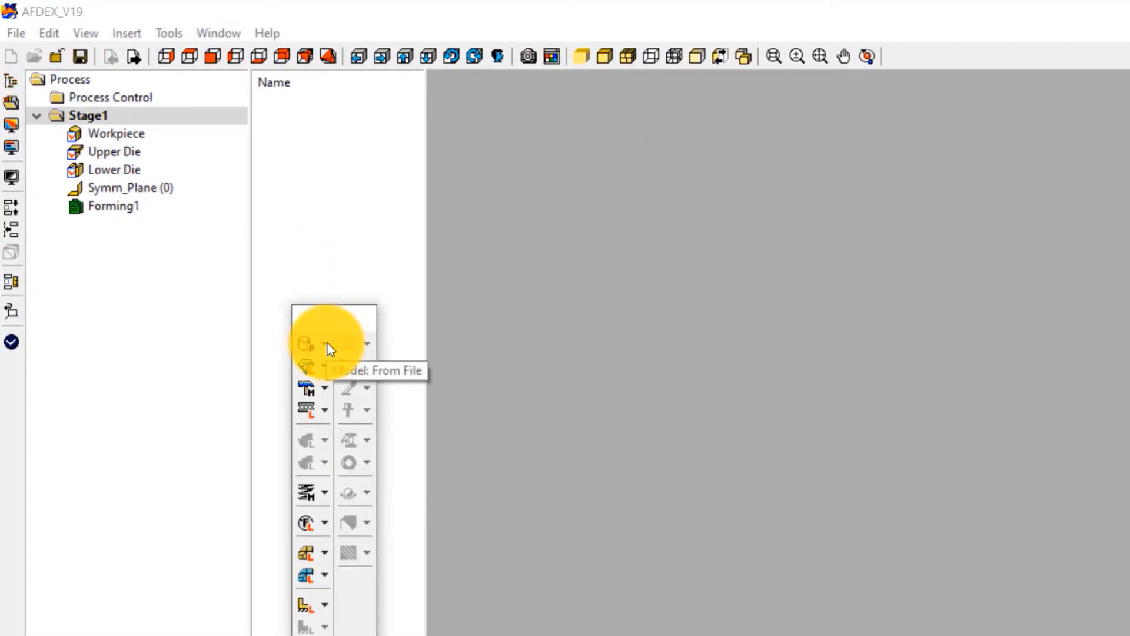
{"action": "left_click", "coordinate": [325, 346]}
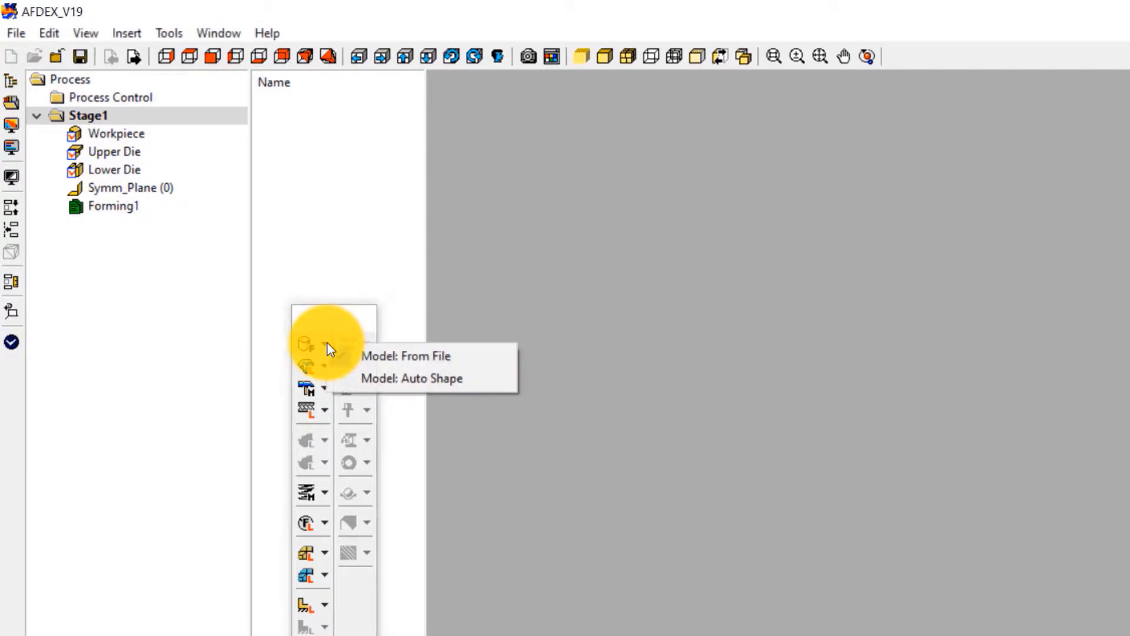
{"action": "left_click", "coordinate": [375, 356]}
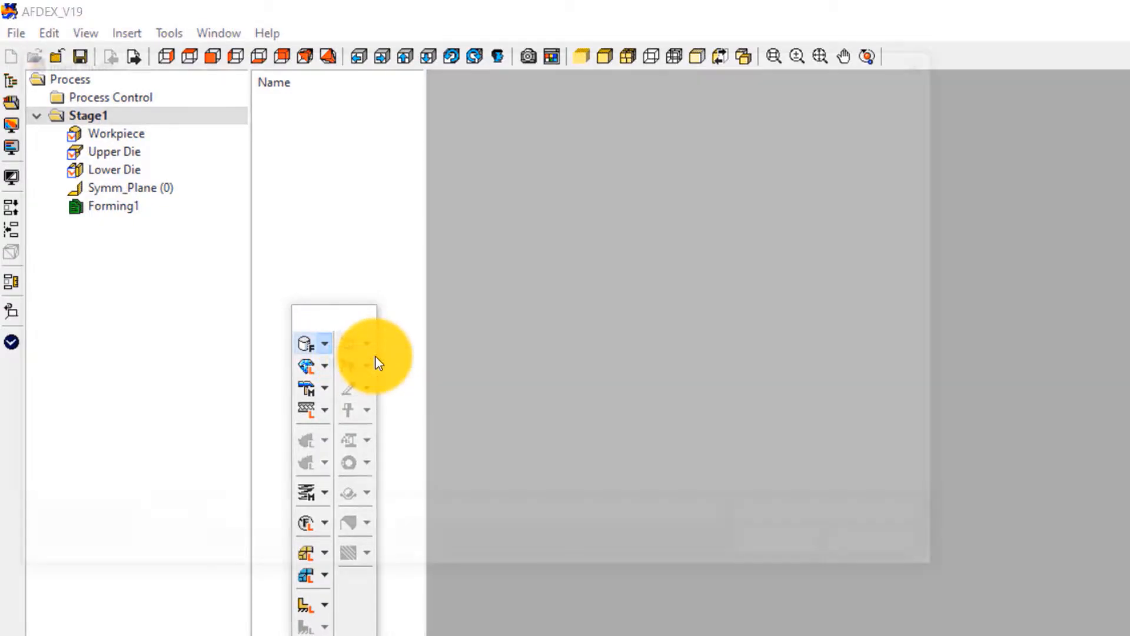
{"action": "left_click_drag", "start_coordinate": [521, 266], "coordinate": [457, 175]}
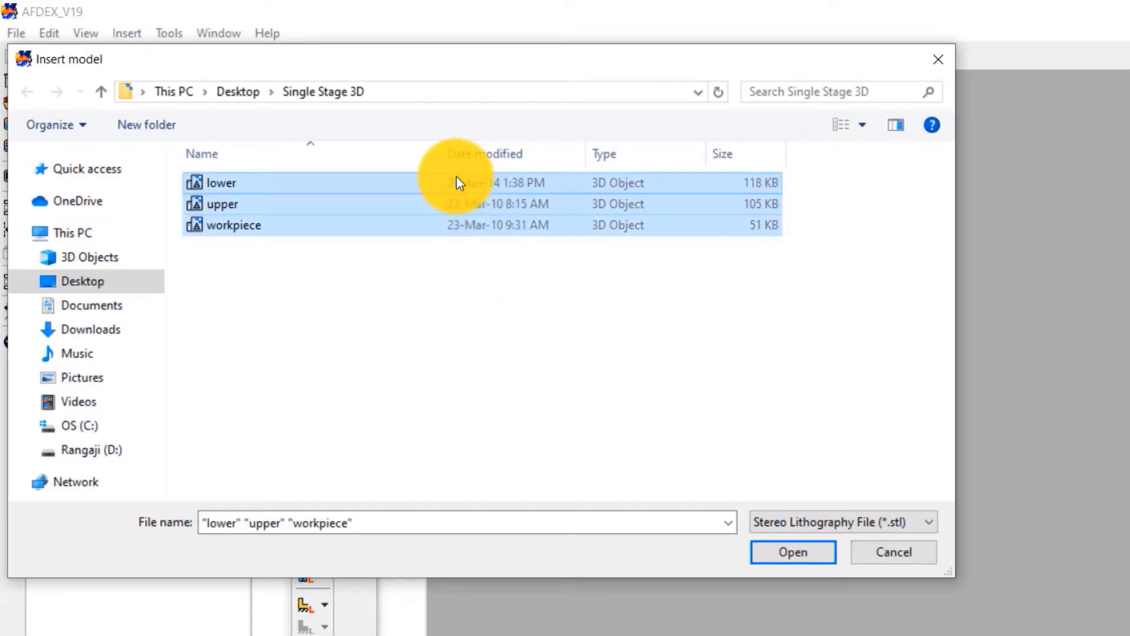
{"action": "left_click", "coordinate": [793, 551]}
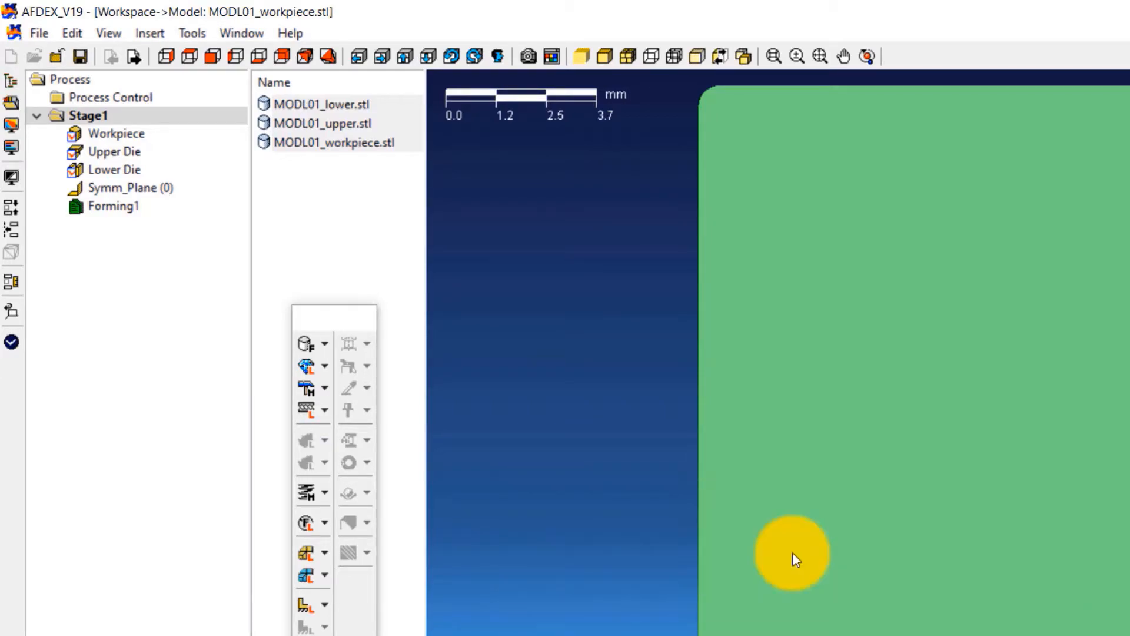
Load the steel AISI_1010(T=20C) from the material library
{"action": "left_click", "coordinate": [326, 369]}
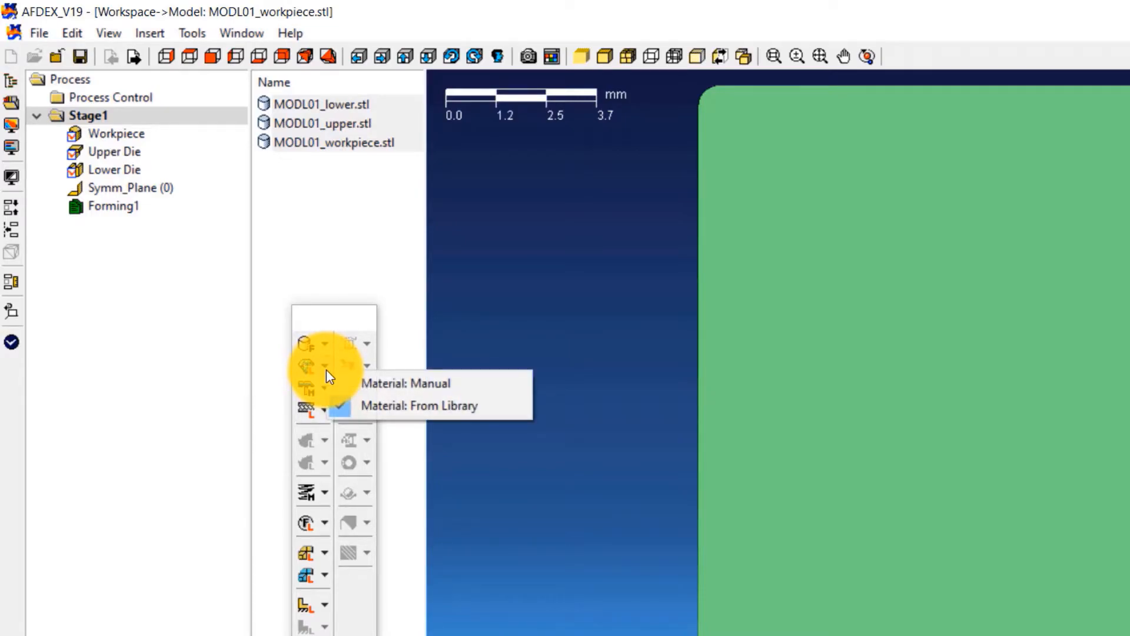
{"action": "left_click", "coordinate": [418, 406]}
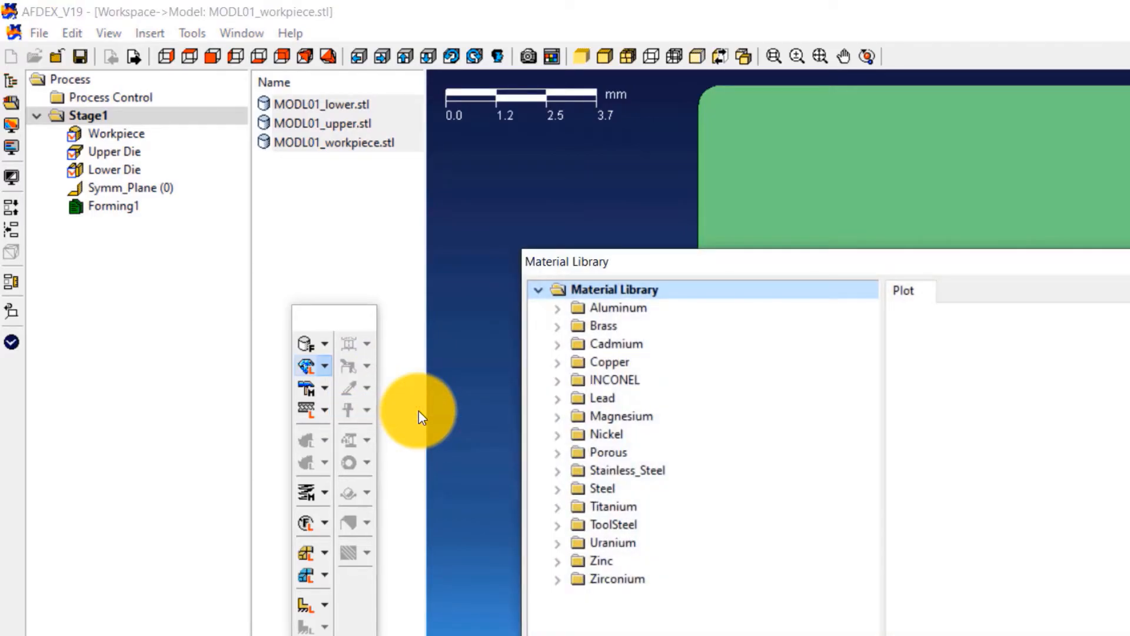
{"action": "left_click_drag", "start_coordinate": [617, 261], "coordinate": [188, 102]}
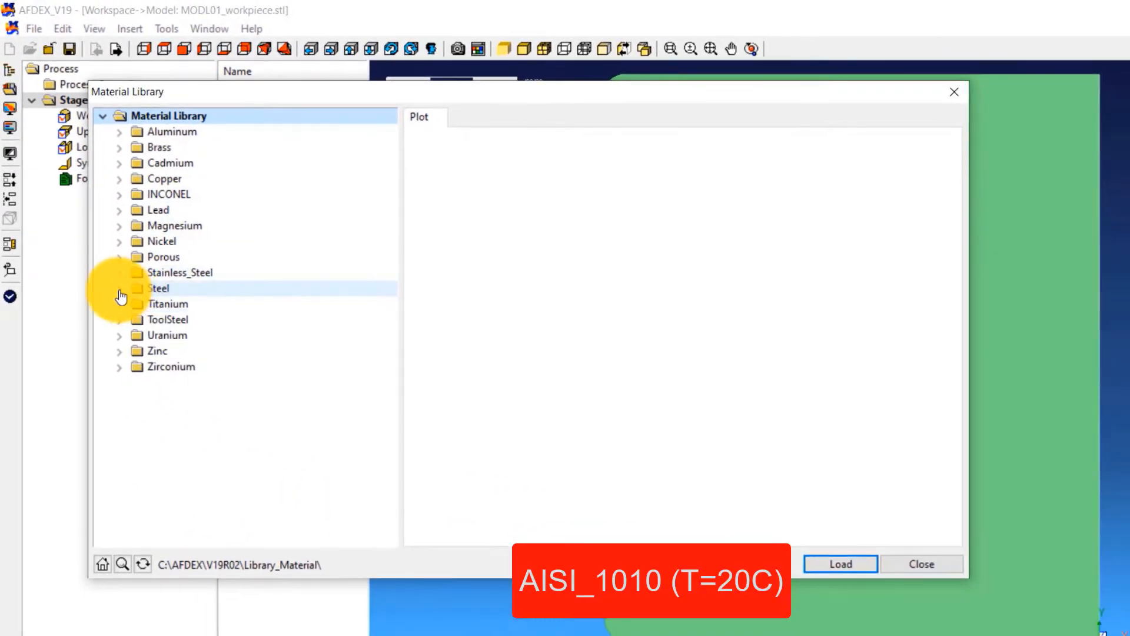
{"action": "left_click", "coordinate": [137, 333]}
{"action": "left_click", "coordinate": [200, 256]}
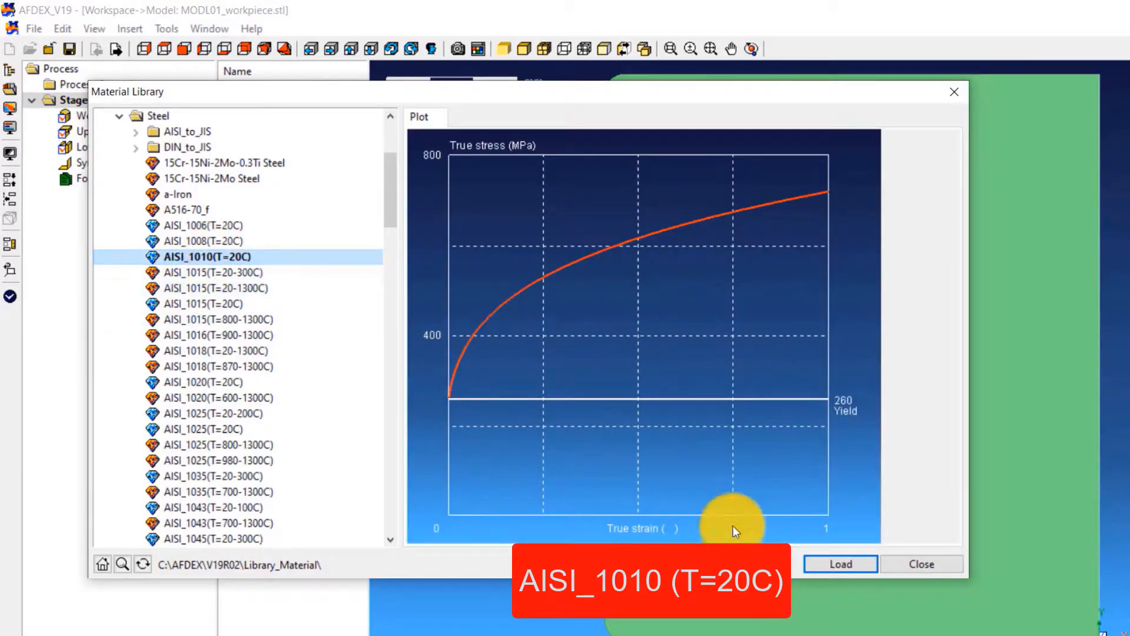
{"action": "left_click", "coordinate": [840, 562]}
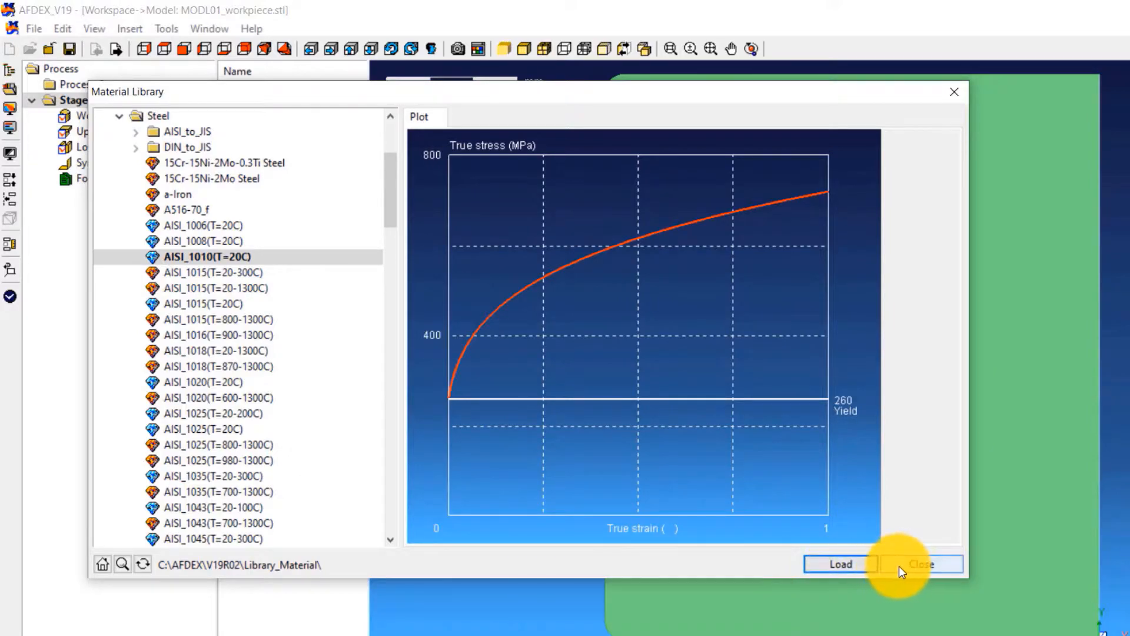
{"action": "left_click", "coordinate": [899, 565]}
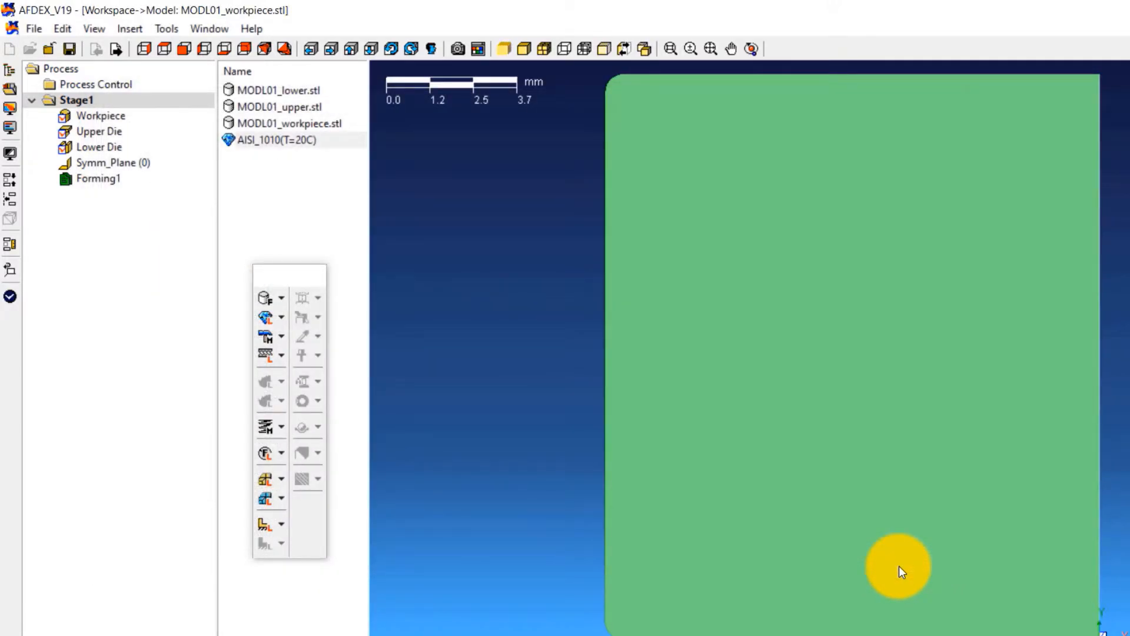
Define a manual press with tabular motion and a translational velocity of -1 mm/s in y
{"action": "left_click", "coordinate": [283, 337]}
{"action": "left_click", "coordinate": [340, 353]}
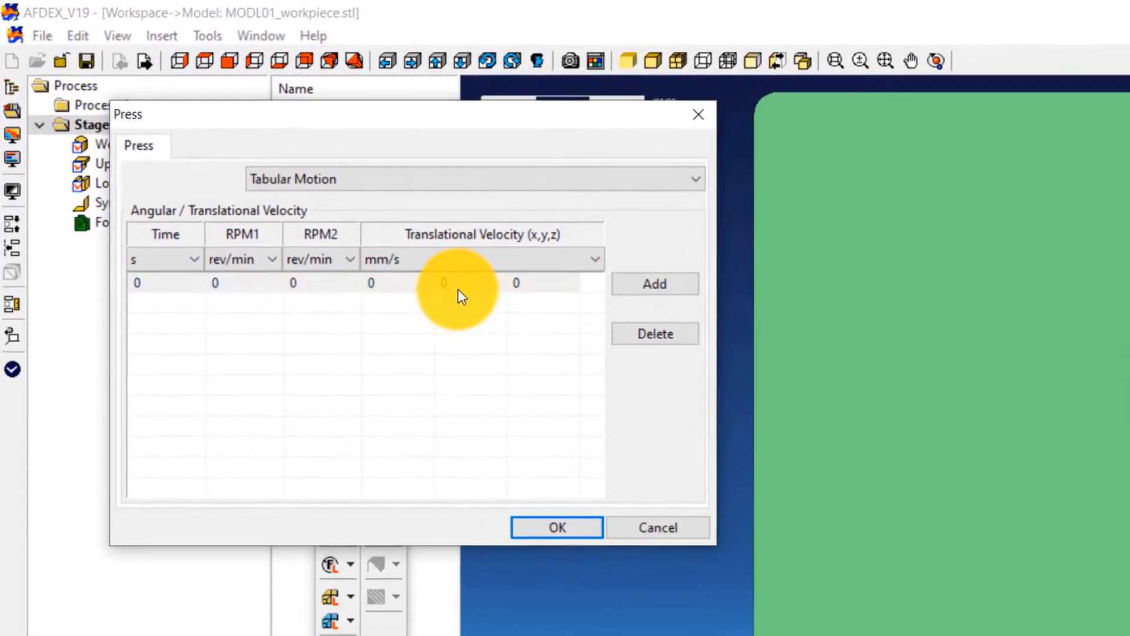
{"action": "left_click", "coordinate": [369, 230]}
{"action": "type", "text": "-1"}
{"action": "left_click", "coordinate": [496, 414]}
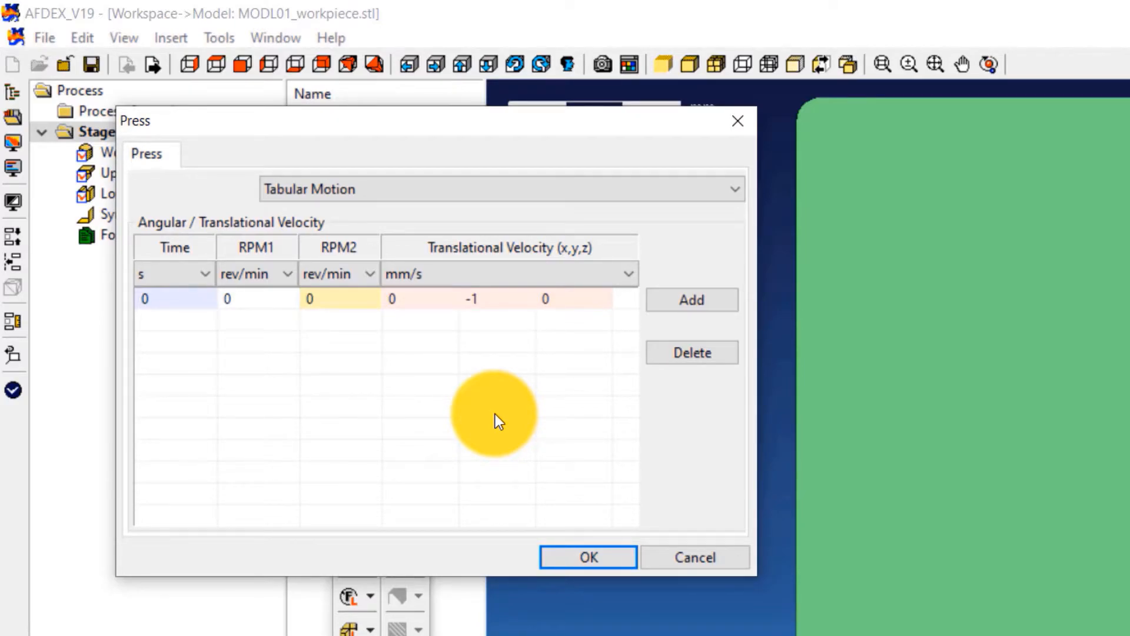
{"action": "left_click", "coordinate": [575, 564]}
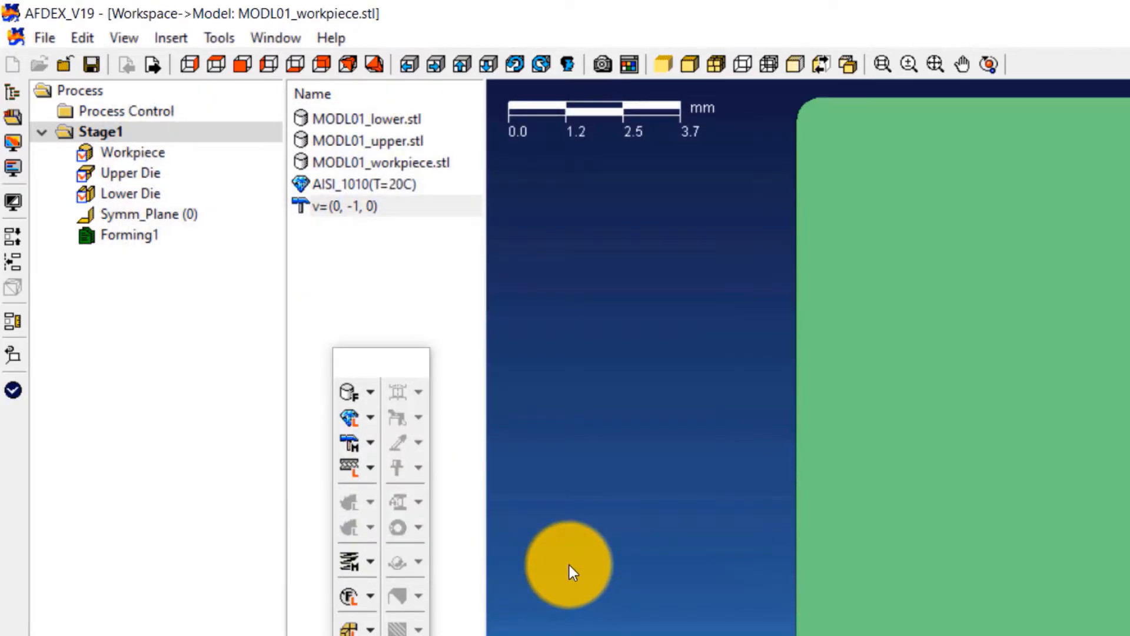
Load the Soap_Cold(Steel) friction condition from the friction library
{"action": "left_click", "coordinate": [369, 471]}
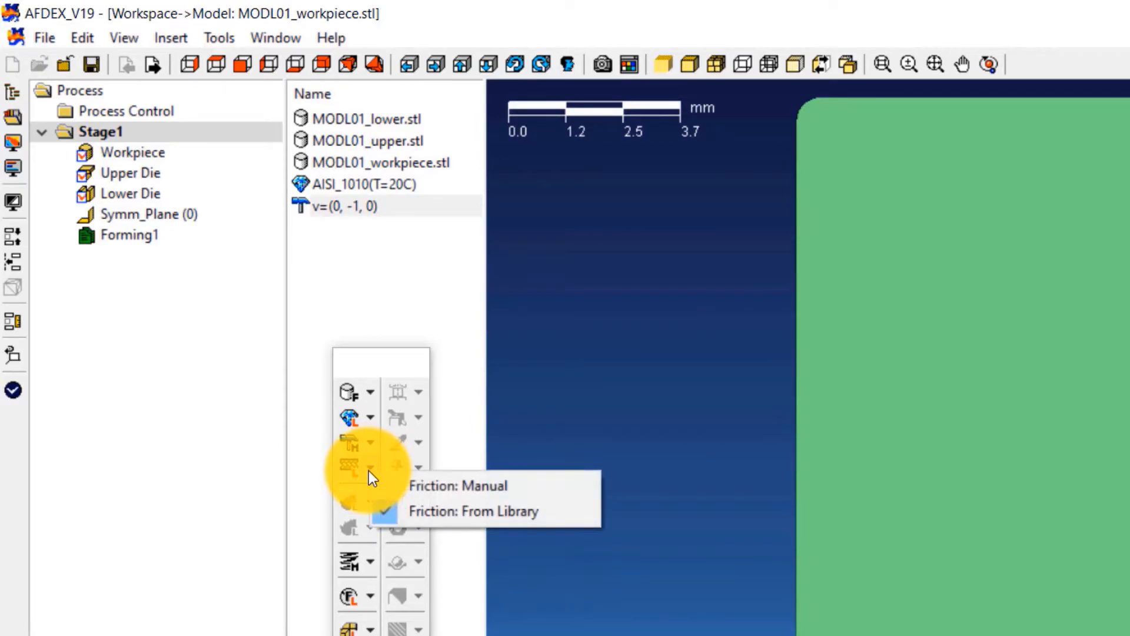
{"action": "left_click", "coordinate": [447, 517]}
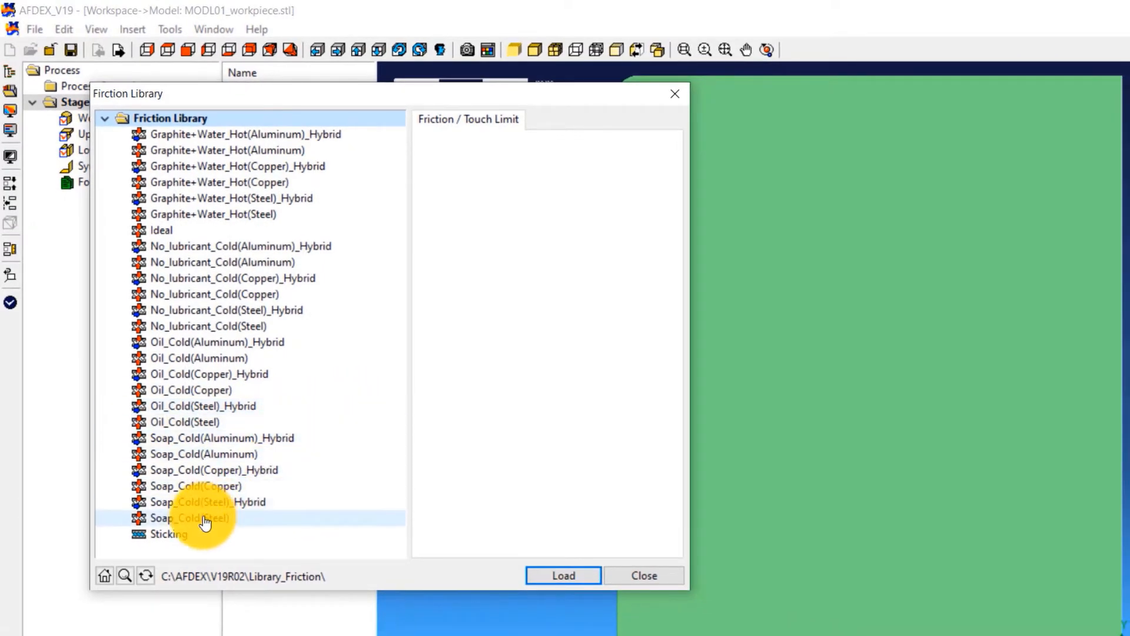
{"action": "left_click", "coordinate": [205, 521]}
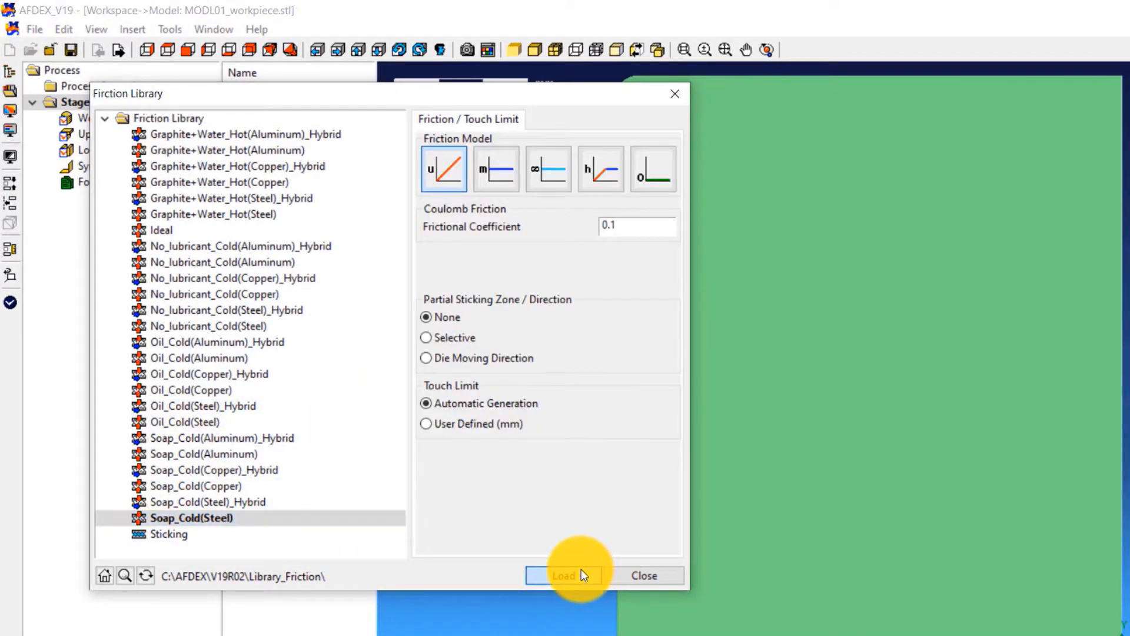
{"action": "left_click", "coordinate": [654, 574]}
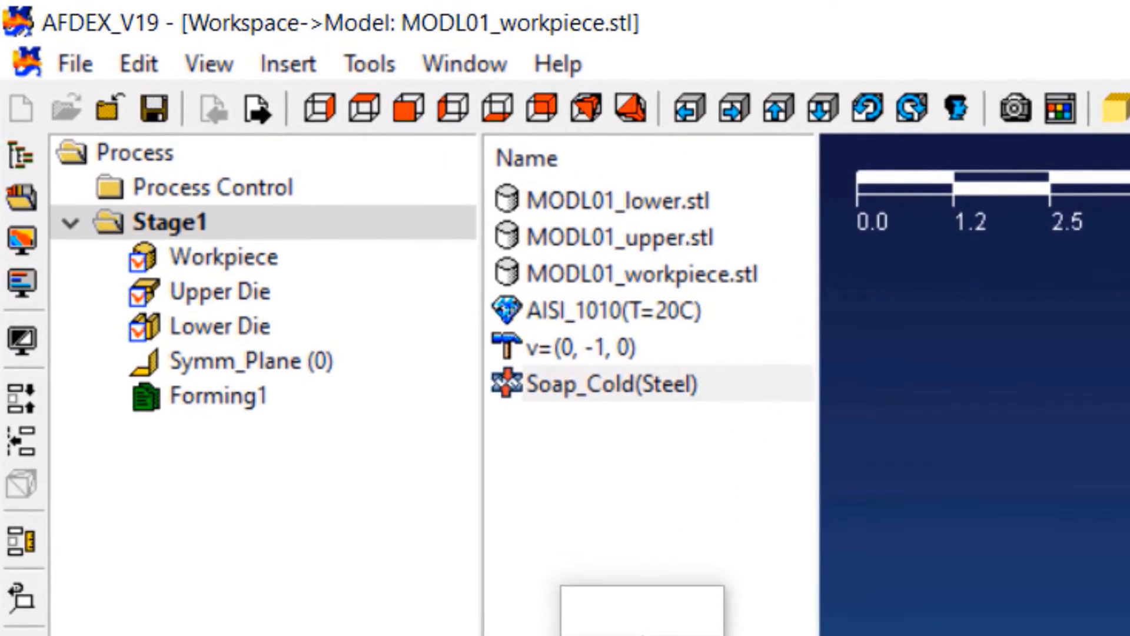
Assign the workpiece, upper and lower STL models to Stage1's Workpiece, Upper Die and Lower Die respectively
{"action": "left_click", "coordinate": [708, 284]}
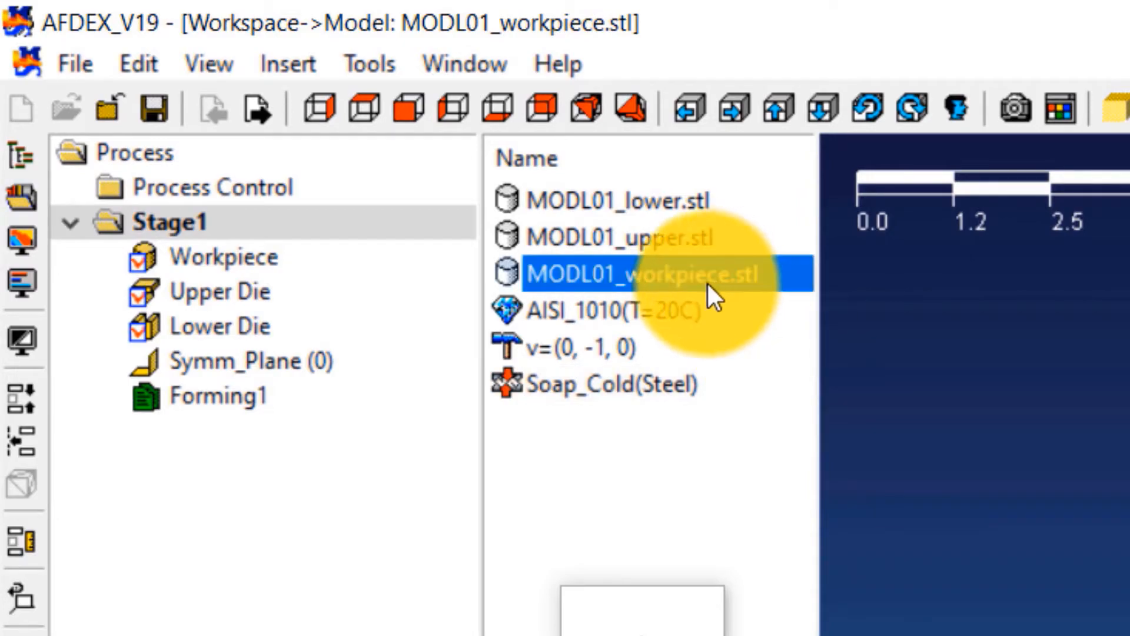
{"action": "left_click_drag", "start_coordinate": [690, 275], "coordinate": [233, 259]}
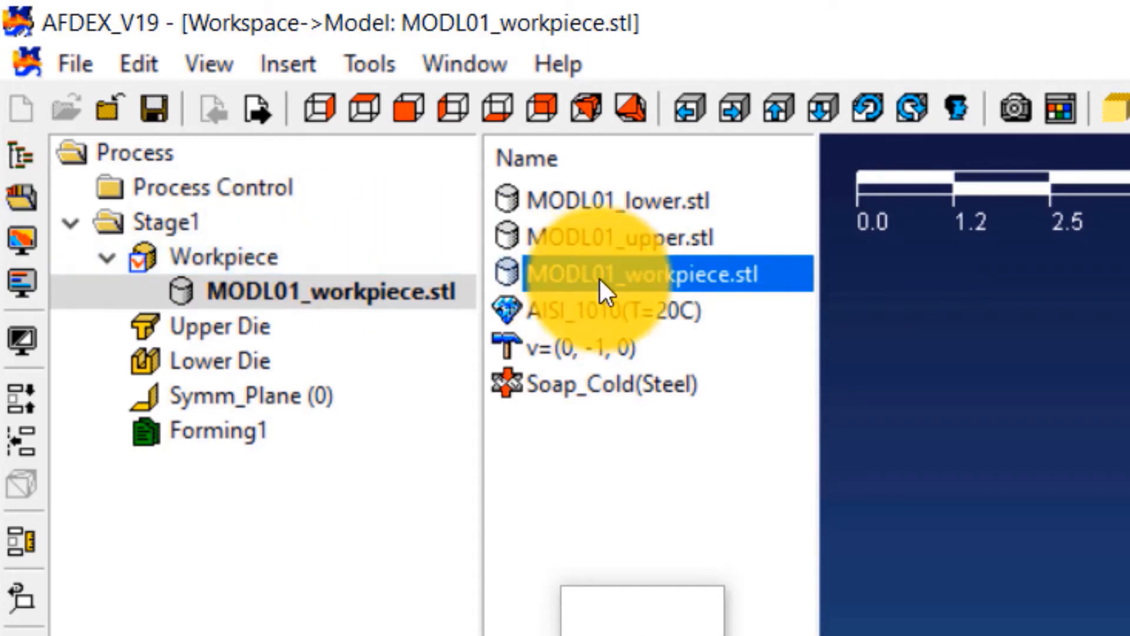
{"action": "left_click", "coordinate": [658, 240]}
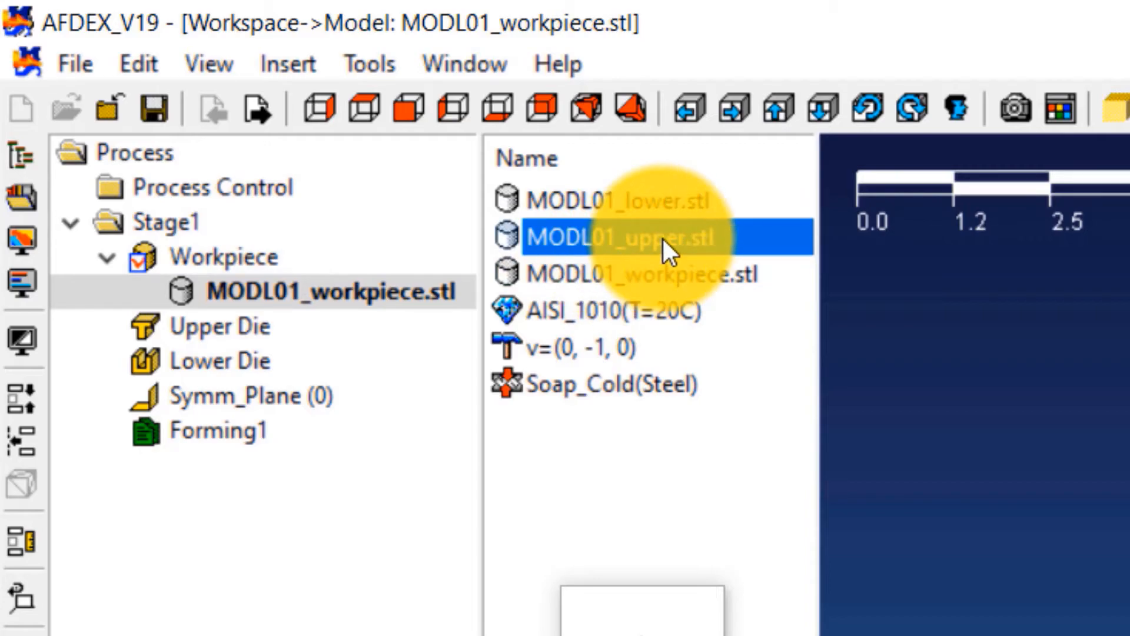
{"action": "left_click_drag", "start_coordinate": [665, 247], "coordinate": [226, 340]}
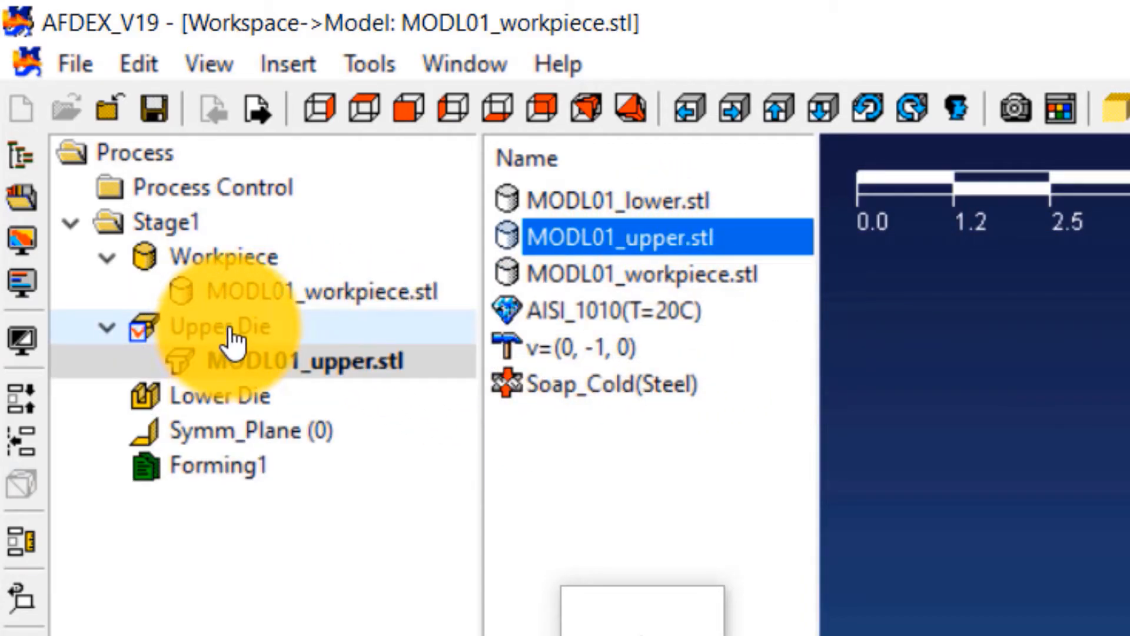
{"action": "left_click", "coordinate": [658, 199]}
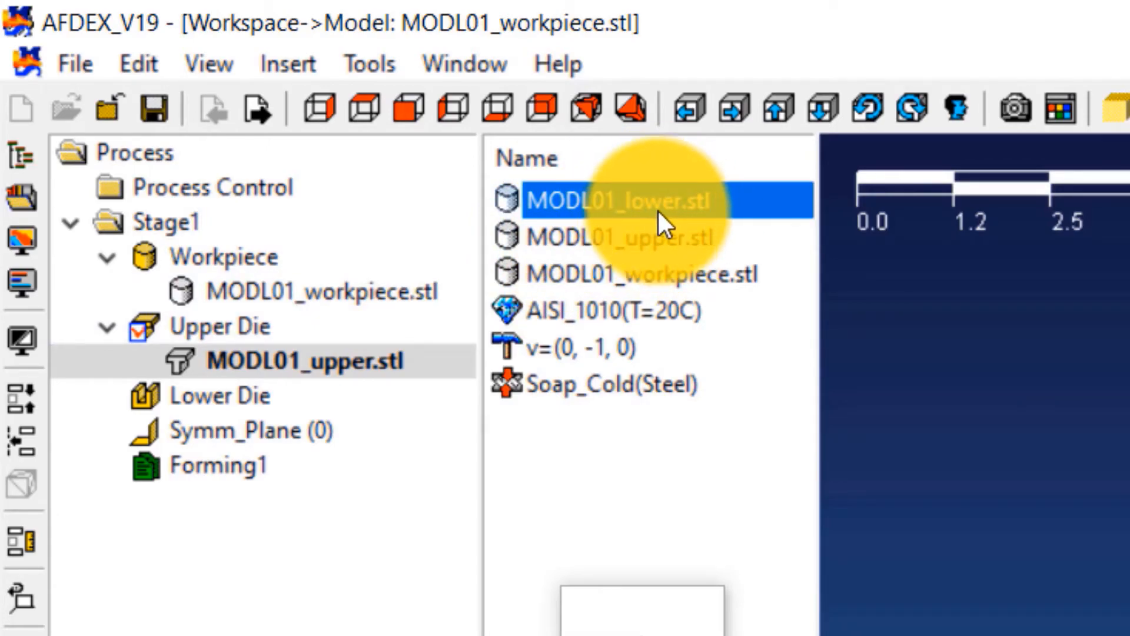
{"action": "left_click_drag", "start_coordinate": [665, 203], "coordinate": [226, 404]}
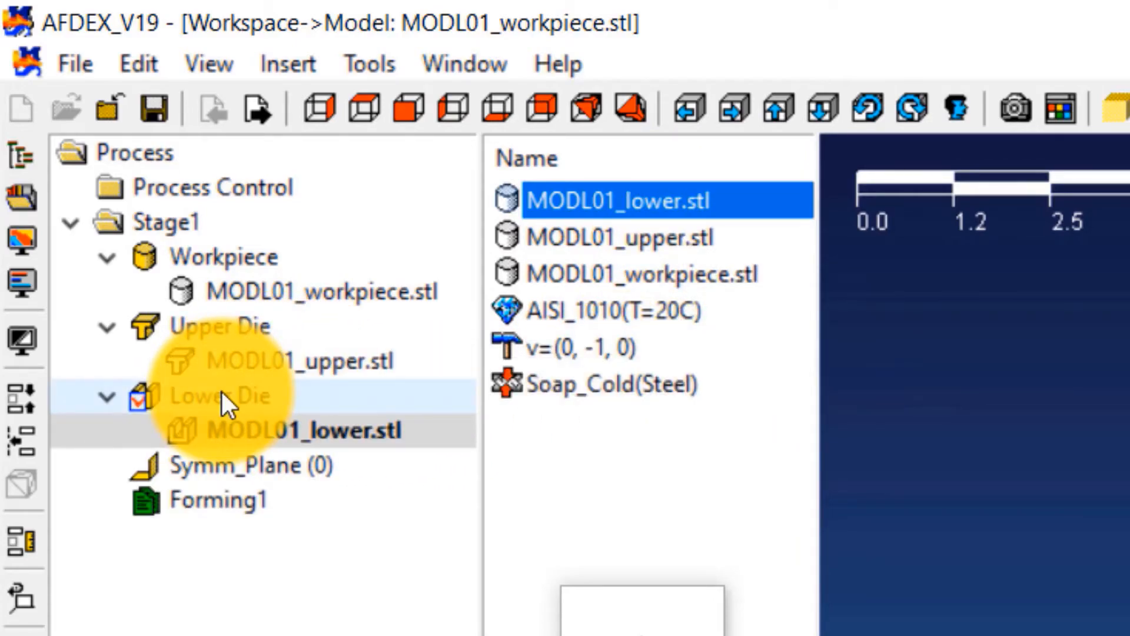
Assign the AISI_1010(T=20C) material to the workpiece and the v=(0, -1, 0) press motion to the upper die
{"action": "right_click", "coordinate": [597, 310]}
{"action": "left_click", "coordinate": [769, 523]}
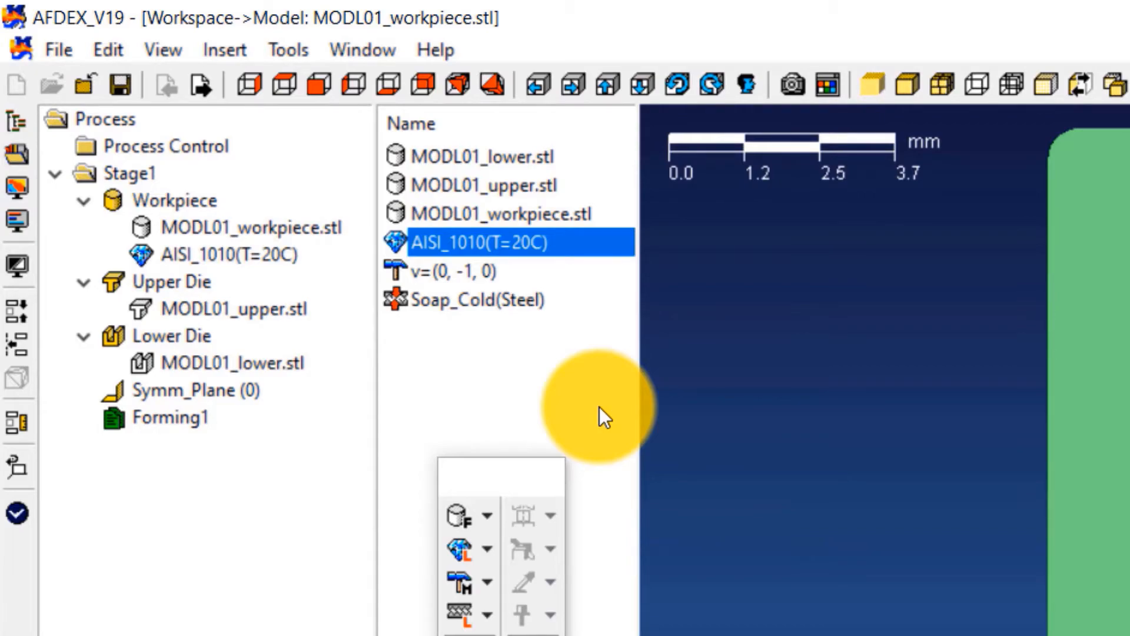
{"action": "left_click", "coordinate": [471, 276]}
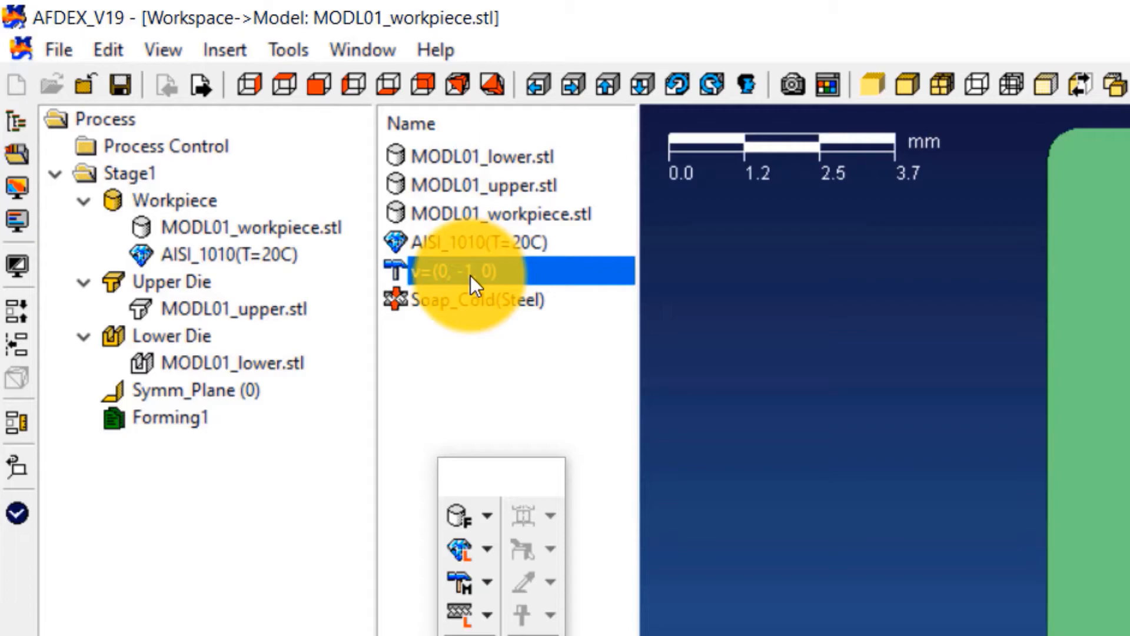
{"action": "right_click", "coordinate": [471, 276]}
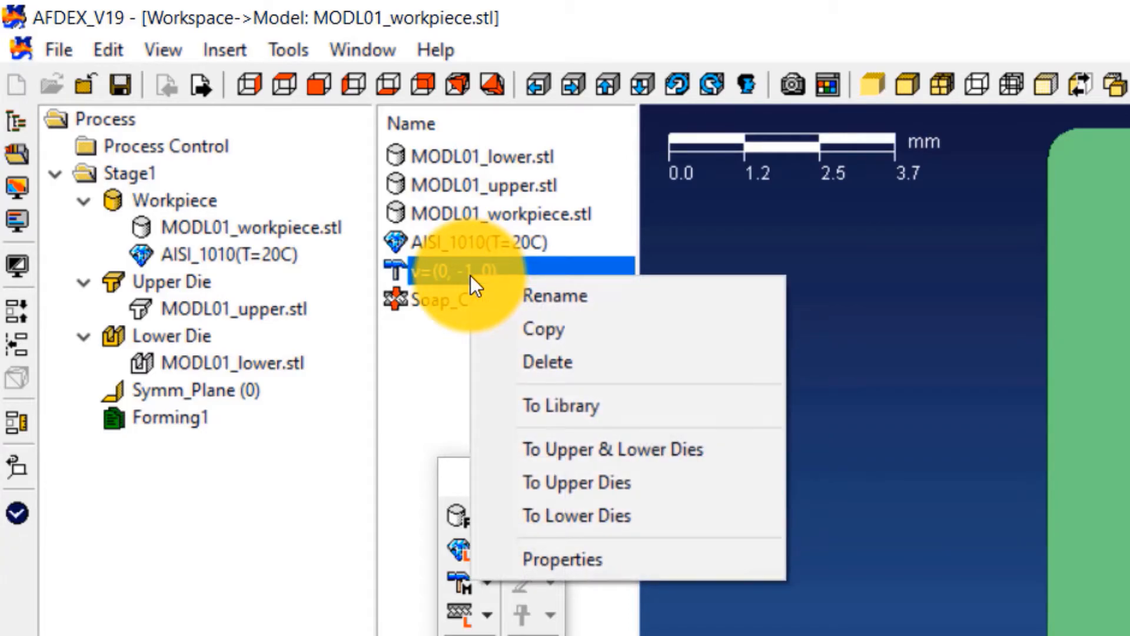
{"action": "left_click", "coordinate": [514, 468]}
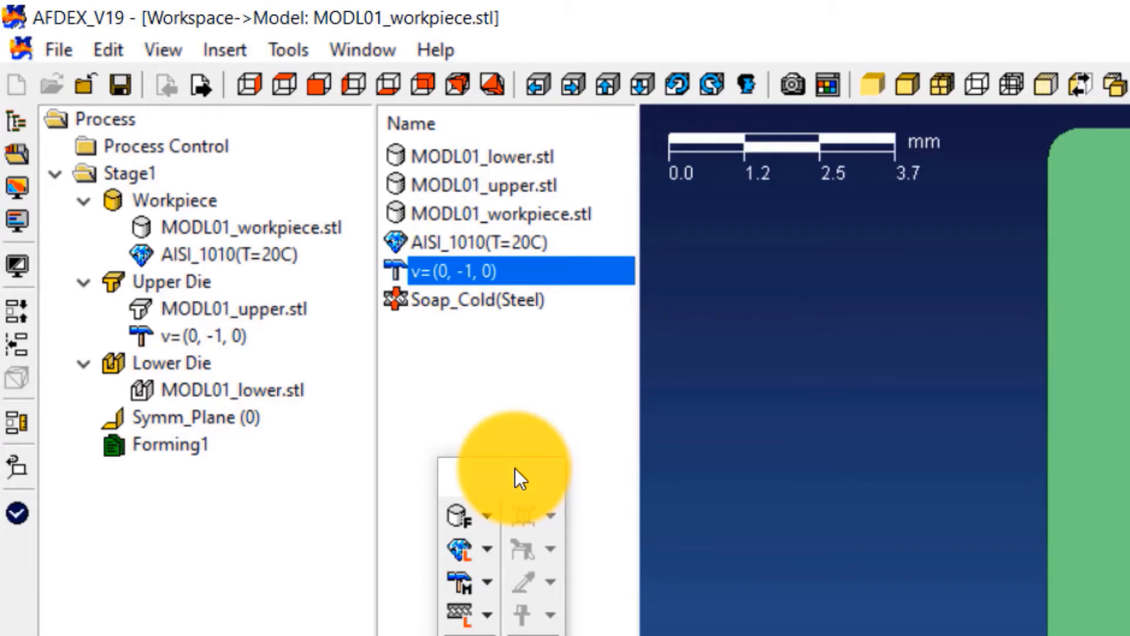
Apply the Soap_Cold(Steel) friction to both the upper and lower dies
{"action": "left_click", "coordinate": [504, 307]}
{"action": "right_click", "coordinate": [510, 301]}
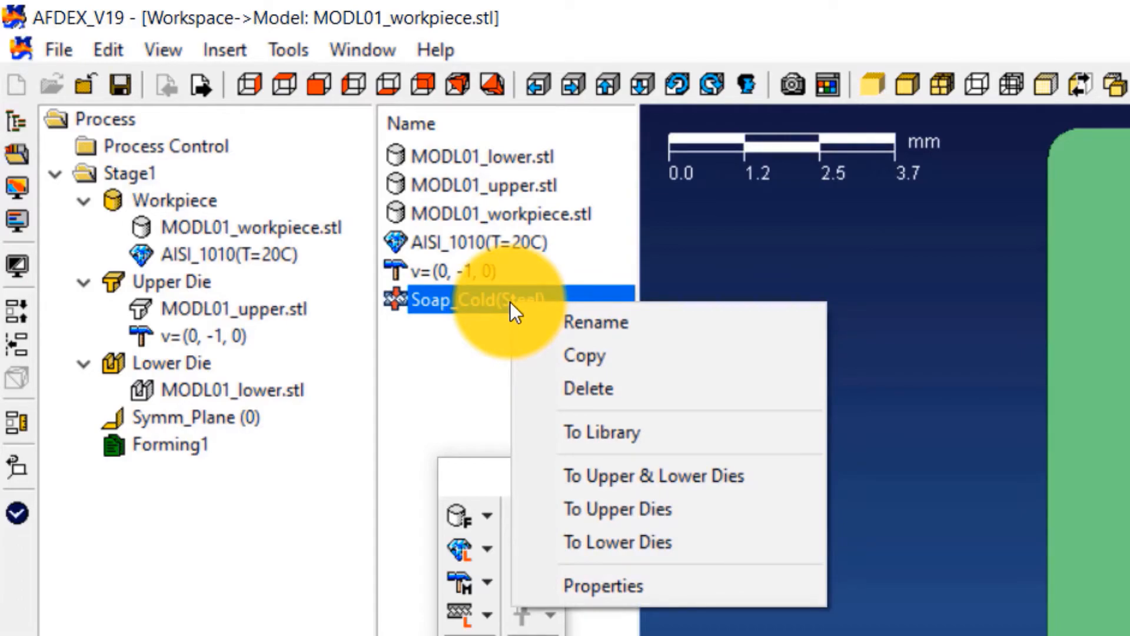
{"action": "left_click", "coordinate": [593, 483]}
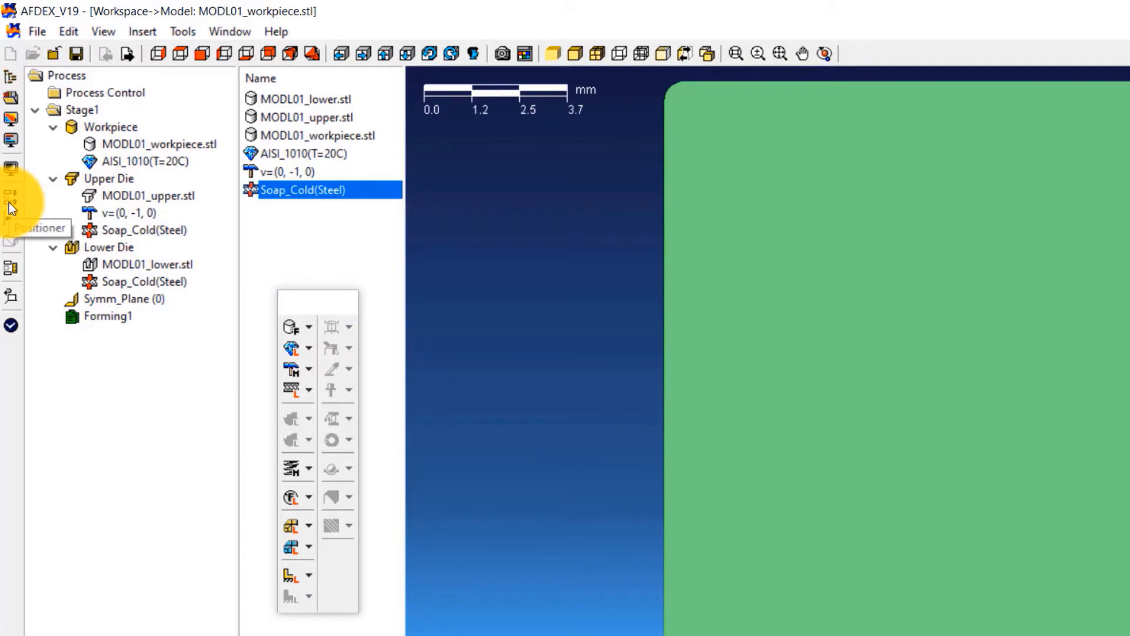
Automatically position Stage1's upper and lower dies against the workpiece along the +Y direction
{"action": "left_click", "coordinate": [94, 112]}
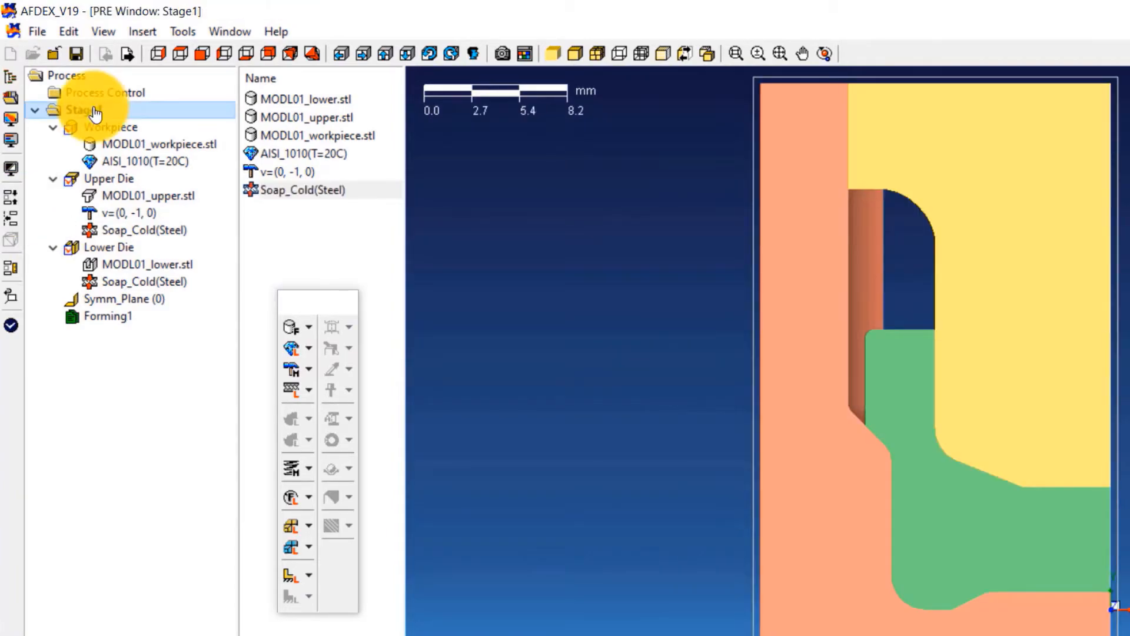
{"action": "left_click", "coordinate": [15, 200]}
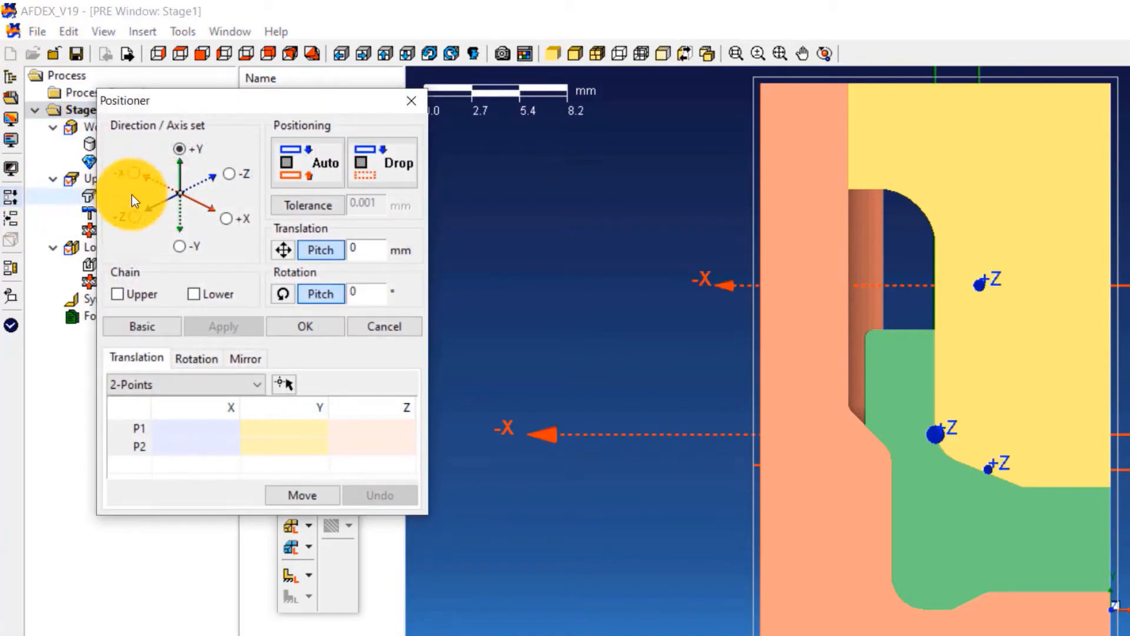
{"action": "left_click", "coordinate": [302, 163]}
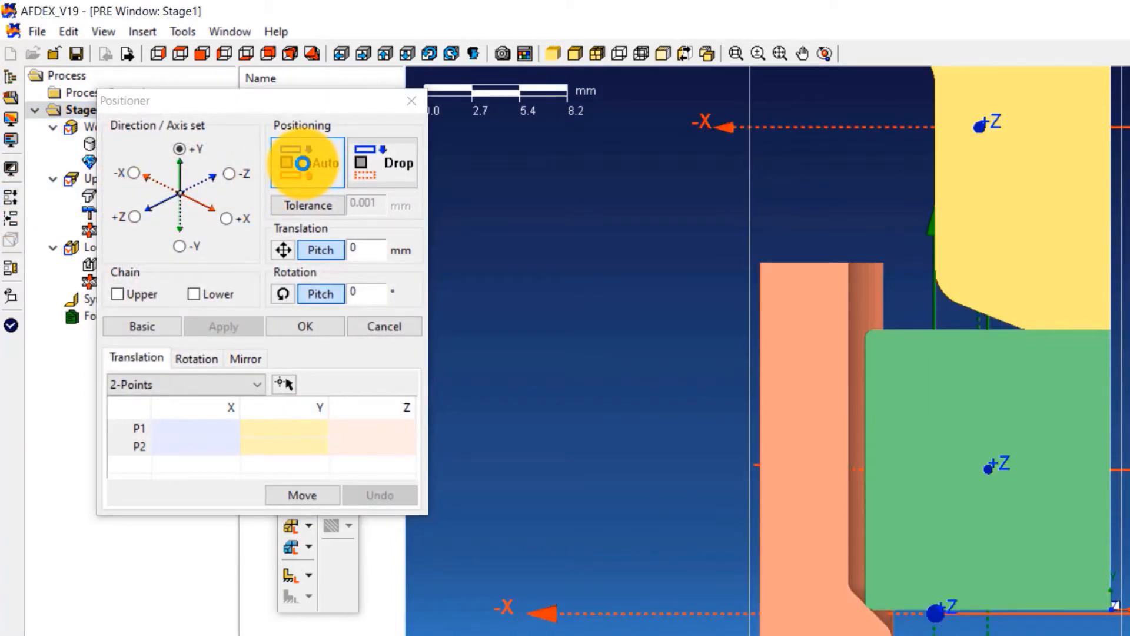
{"action": "left_click", "coordinate": [305, 325]}
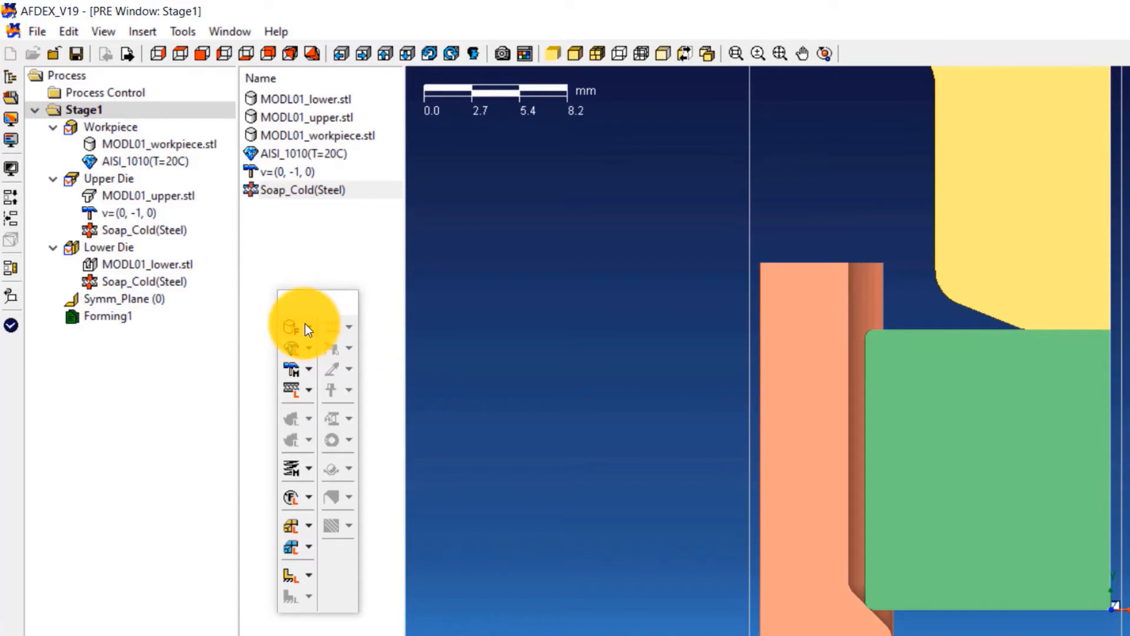
Define two symmetry planes for Stage1 on the workpiece's two flat cut faces
{"action": "double_click", "coordinate": [170, 307]}
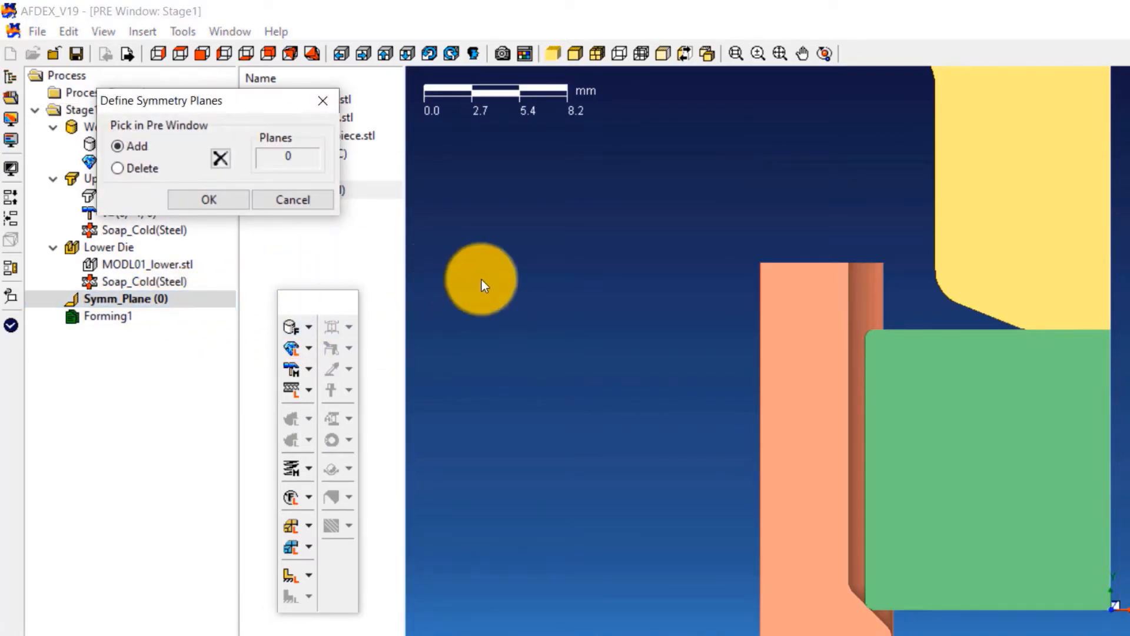
{"action": "left_click", "coordinate": [481, 280]}
{"action": "left_click_drag", "start_coordinate": [244, 115], "coordinate": [440, 139]}
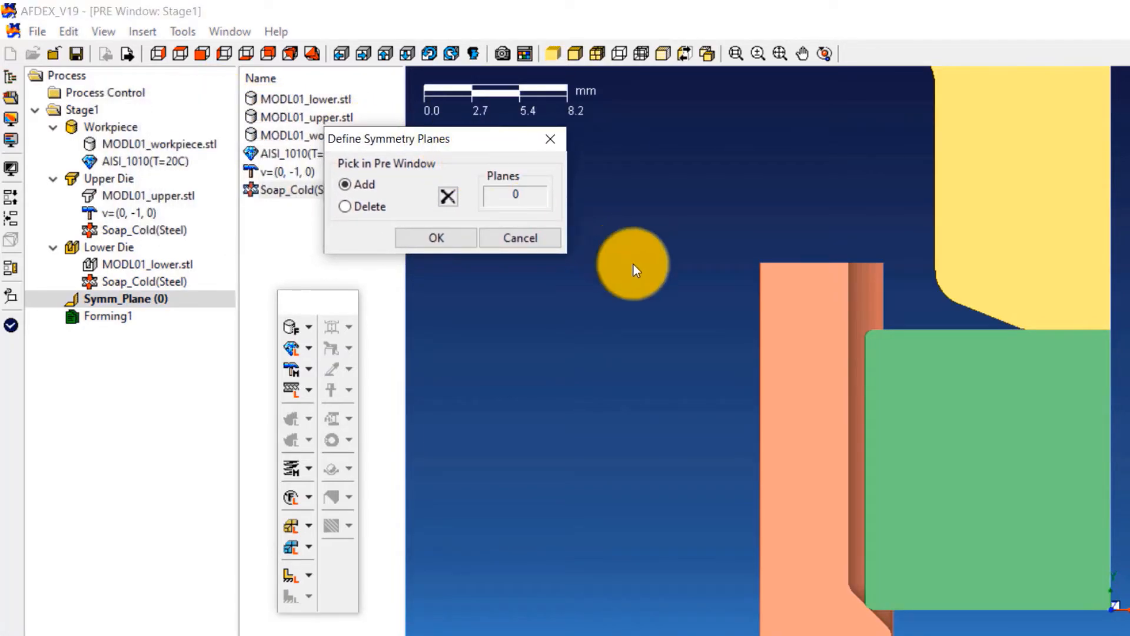
{"action": "left_click", "coordinate": [623, 248]}
{"action": "scroll", "coordinate": [623, 248], "scroll_direction": "down", "scroll_amount": 2}
{"action": "left_click", "coordinate": [827, 50]}
{"action": "left_click_drag", "start_coordinate": [1069, 422], "coordinate": [945, 506]}
{"action": "left_click", "coordinate": [827, 462]}
{"action": "left_click_drag", "start_coordinate": [1044, 496], "coordinate": [1016, 524]}
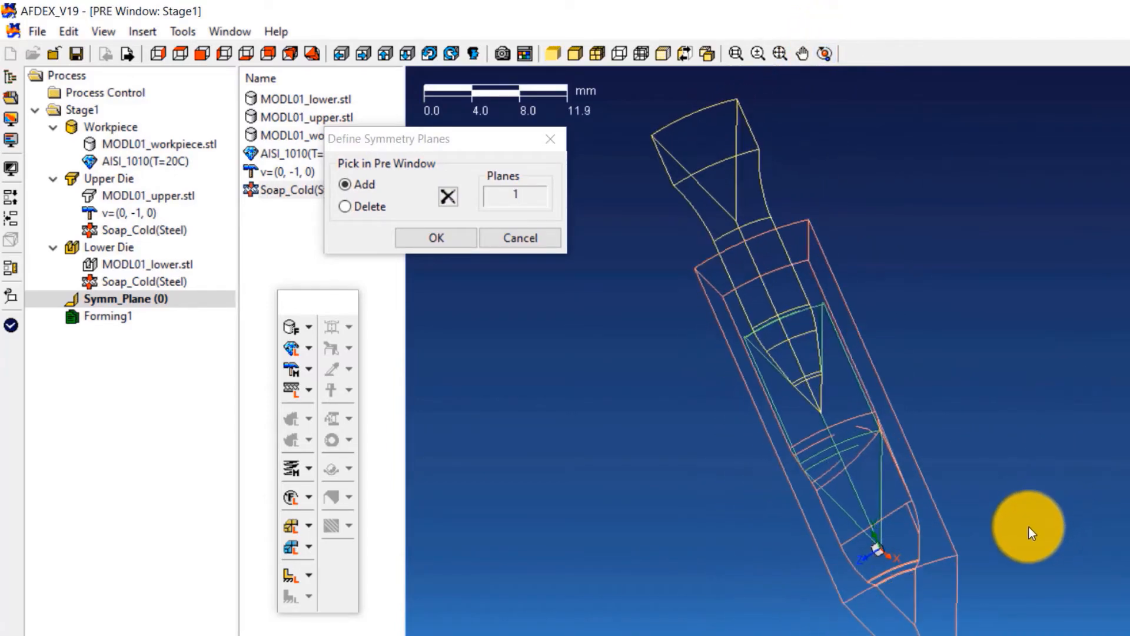
{"action": "left_click", "coordinate": [870, 432]}
{"action": "left_click_drag", "start_coordinate": [880, 596], "coordinate": [893, 538]}
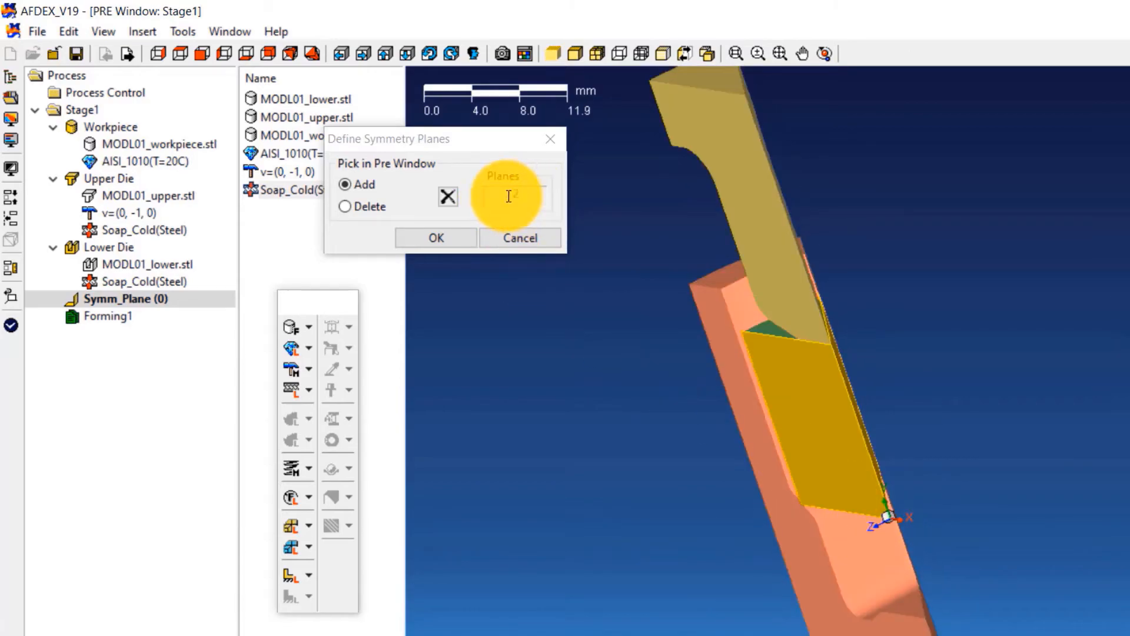
{"action": "left_click", "coordinate": [460, 240]}
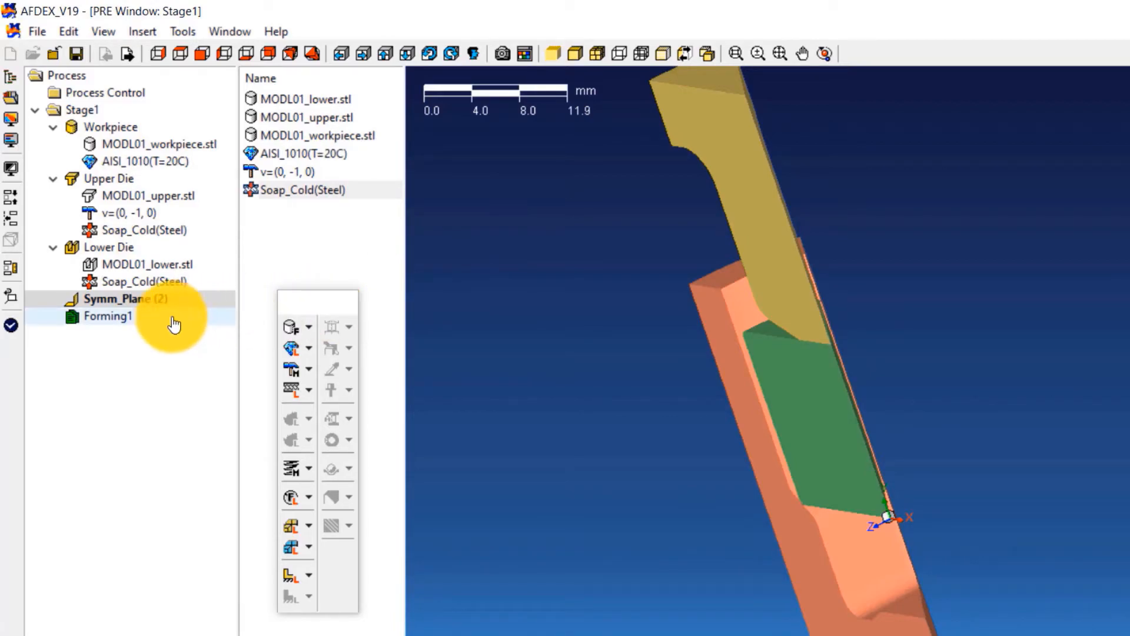
Set Forming1's stroke to stop by Distance at 6.2 mm in the Y-direction
{"action": "double_click", "coordinate": [122, 329]}
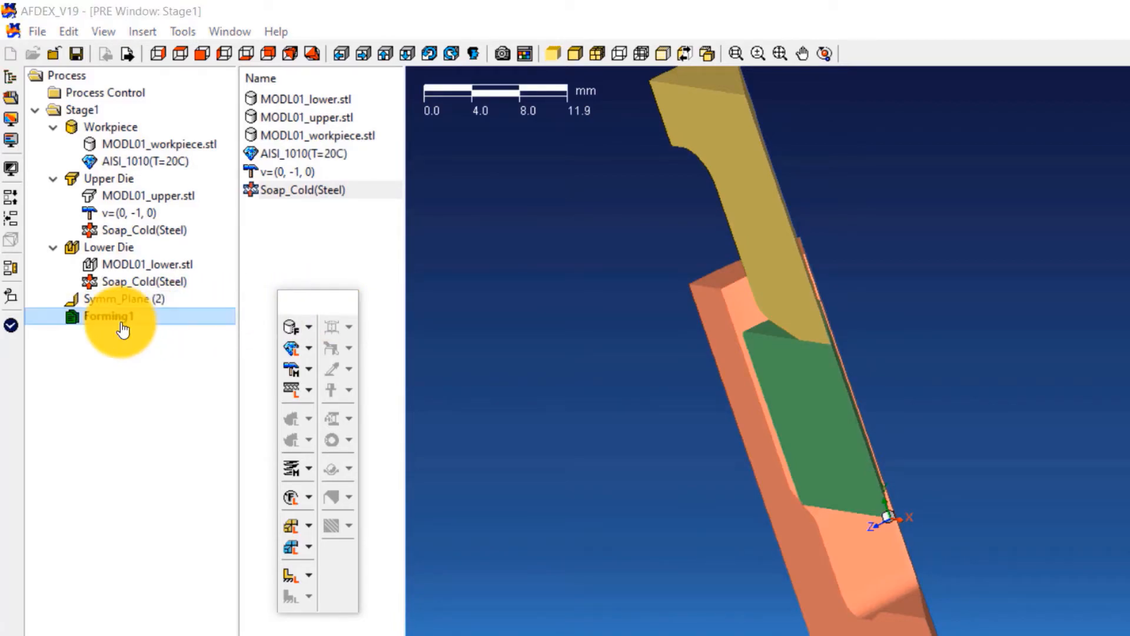
{"action": "left_click_drag", "start_coordinate": [496, 157], "coordinate": [298, 126]}
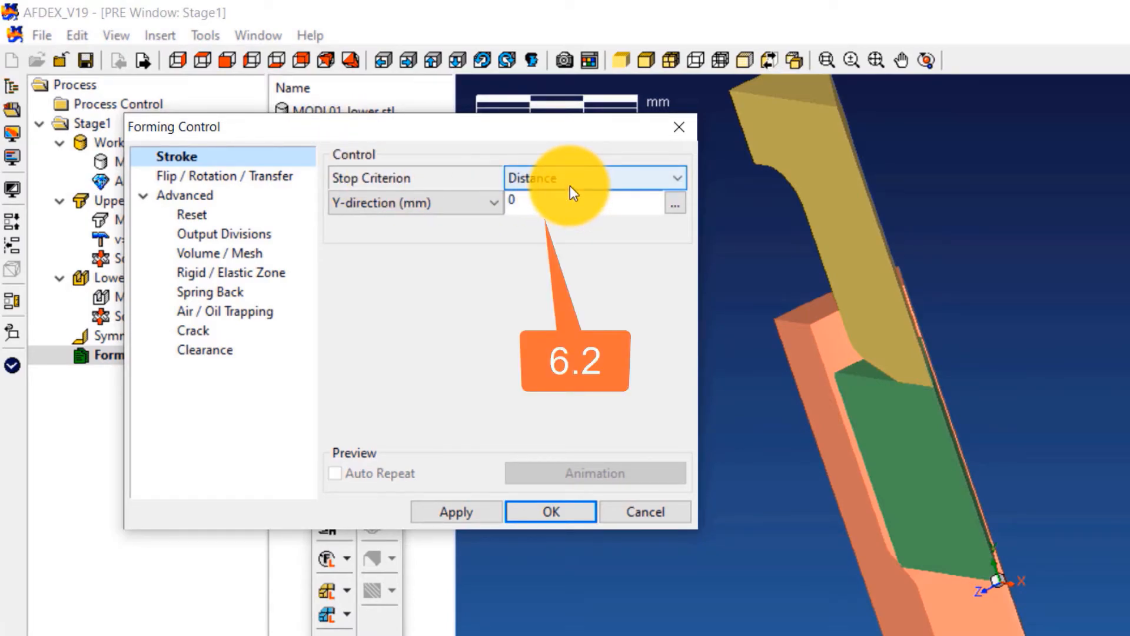
{"action": "left_click", "coordinate": [461, 193]}
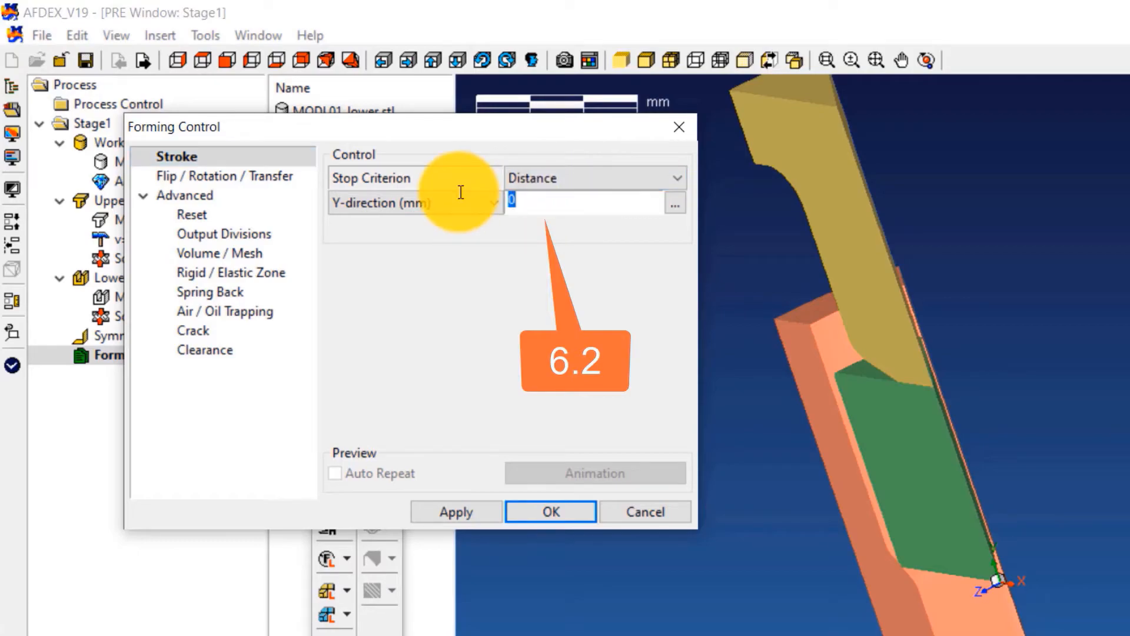
{"action": "type", "text": "6.2"}
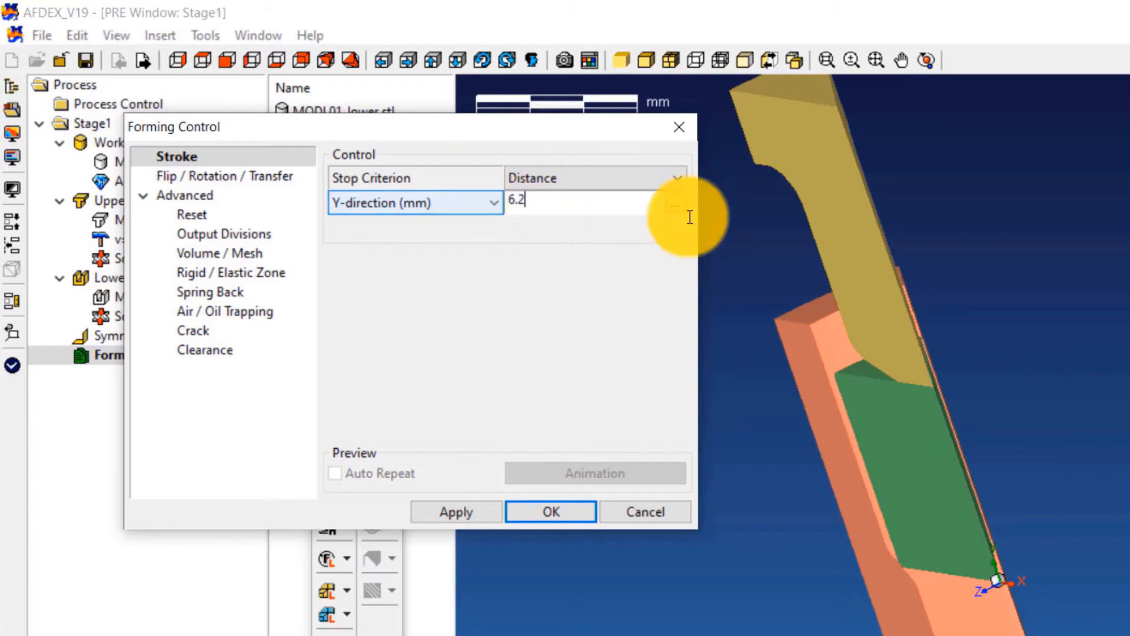
Define the stroke control nodes from the upper die's lower axis corner (P1) to the lower die's cavity floor at the axis (P2), and accept the forming settings
{"action": "left_click", "coordinate": [676, 204]}
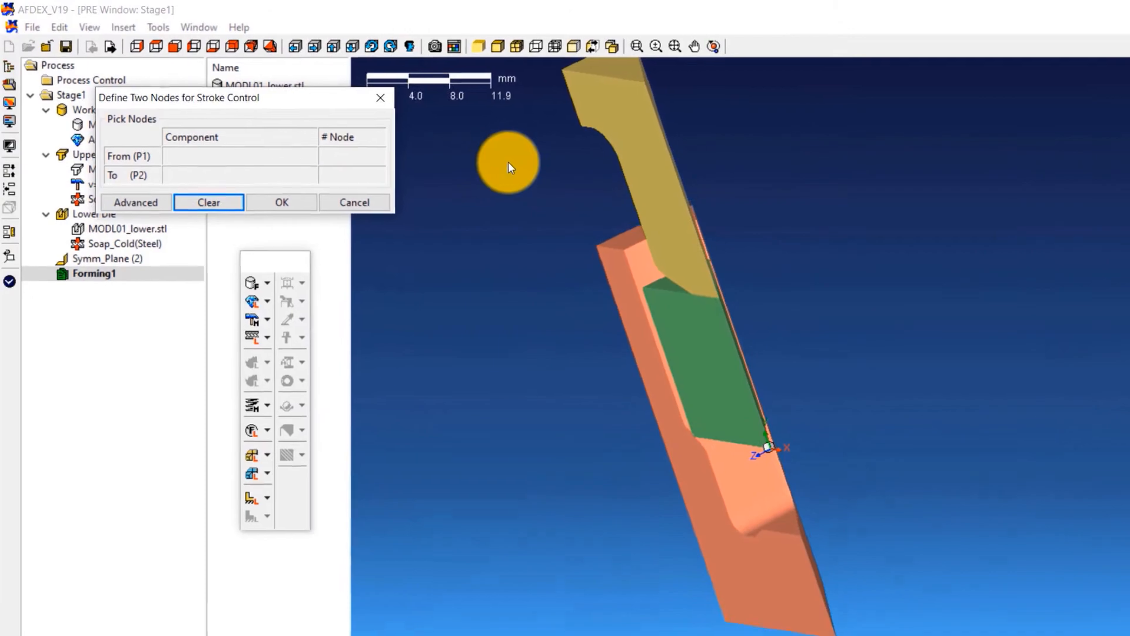
{"action": "scroll", "coordinate": [647, 221], "scroll_direction": "down", "scroll_amount": 2}
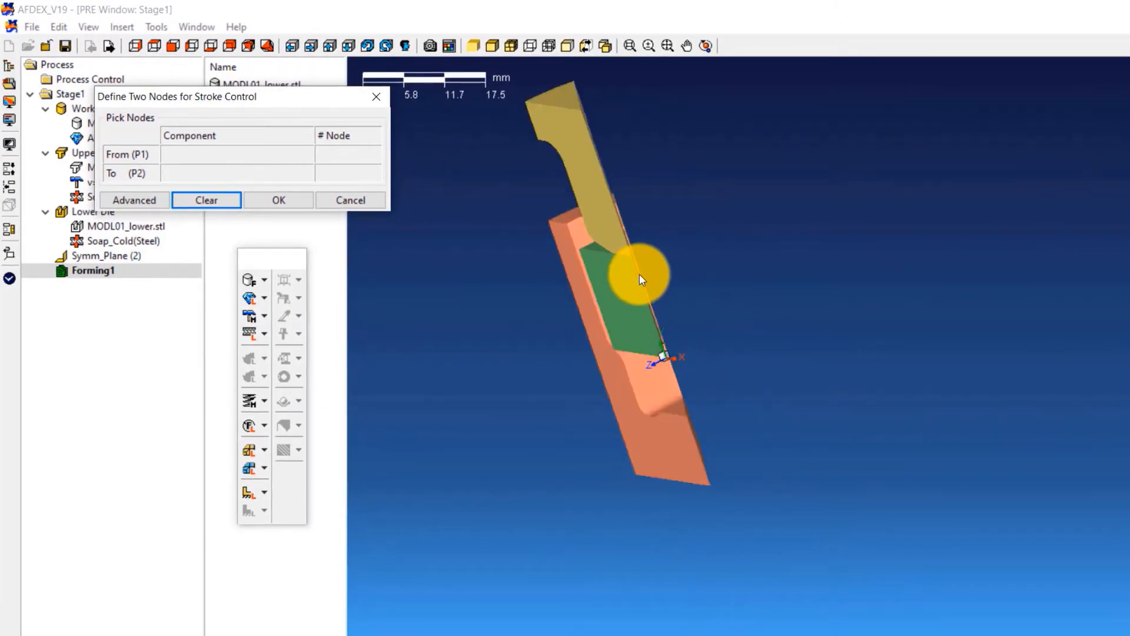
{"action": "scroll", "coordinate": [631, 262], "scroll_direction": "up", "scroll_amount": 4}
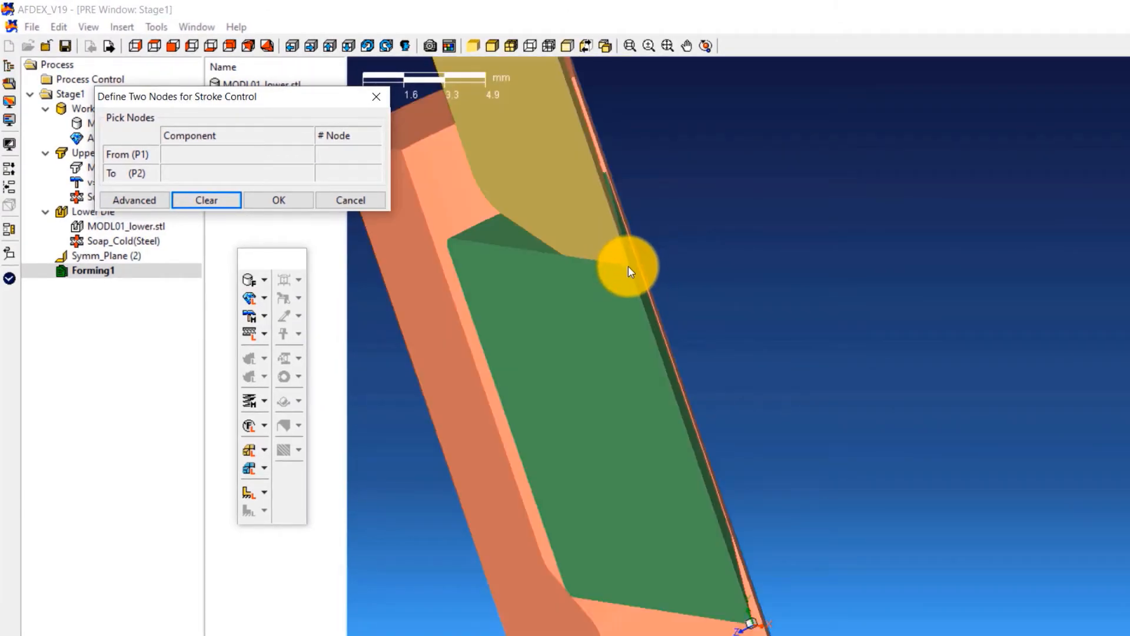
{"action": "left_click", "coordinate": [629, 266]}
{"action": "scroll", "coordinate": [579, 259], "scroll_direction": "down", "scroll_amount": 2}
{"action": "scroll", "coordinate": [683, 530], "scroll_direction": "up", "scroll_amount": 3}
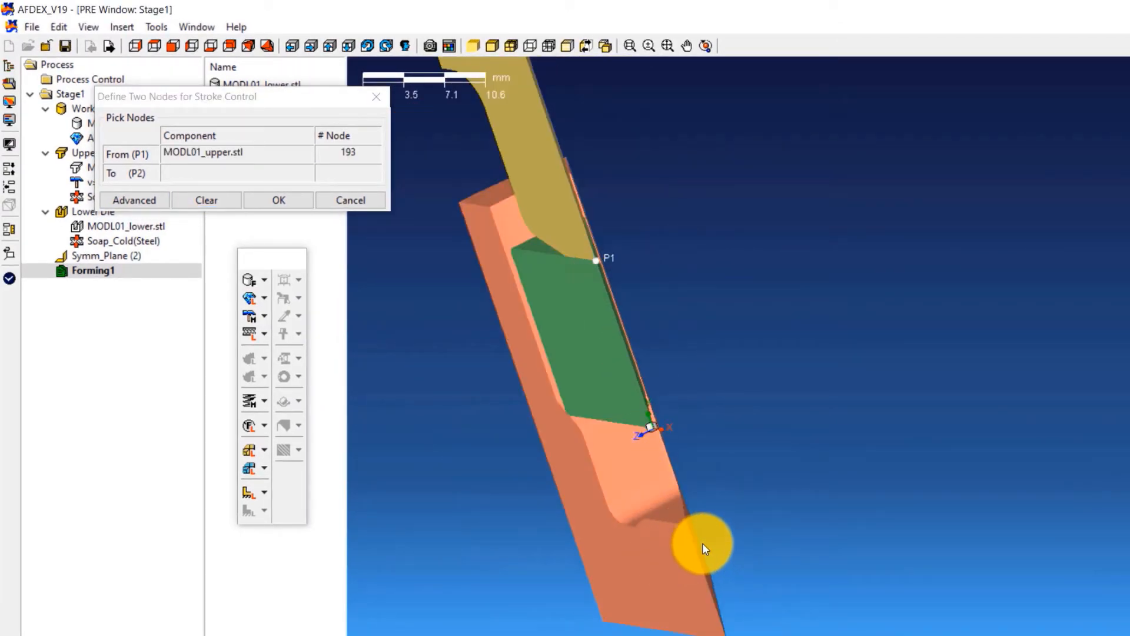
{"action": "left_click", "coordinate": [669, 505]}
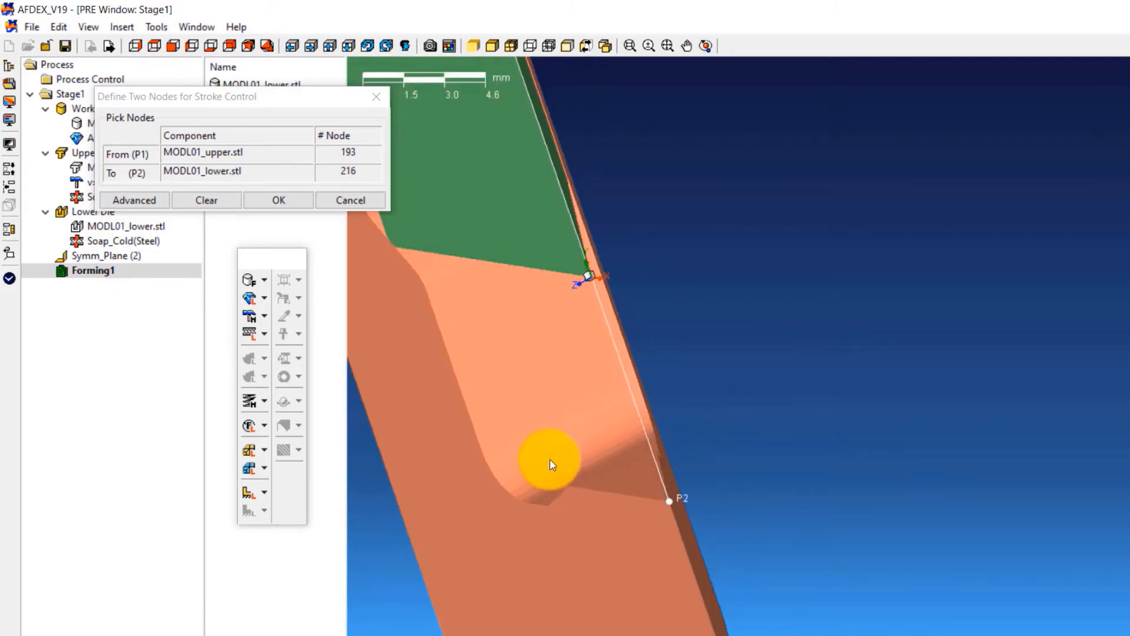
{"action": "scroll", "coordinate": [545, 300], "scroll_direction": "down", "scroll_amount": 3}
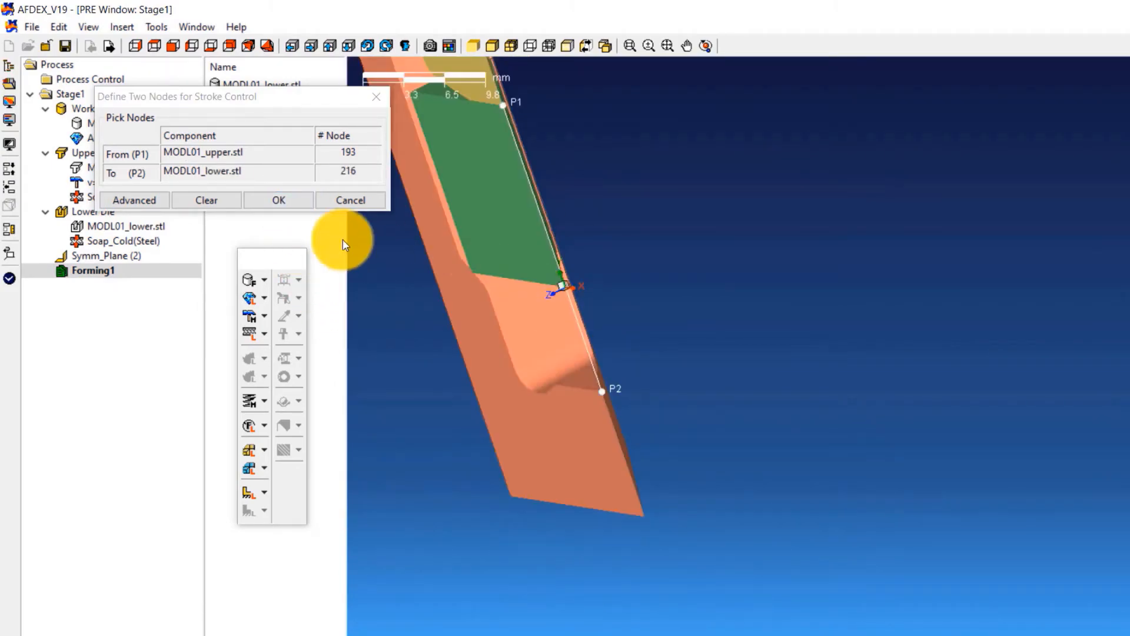
{"action": "left_click", "coordinate": [298, 202]}
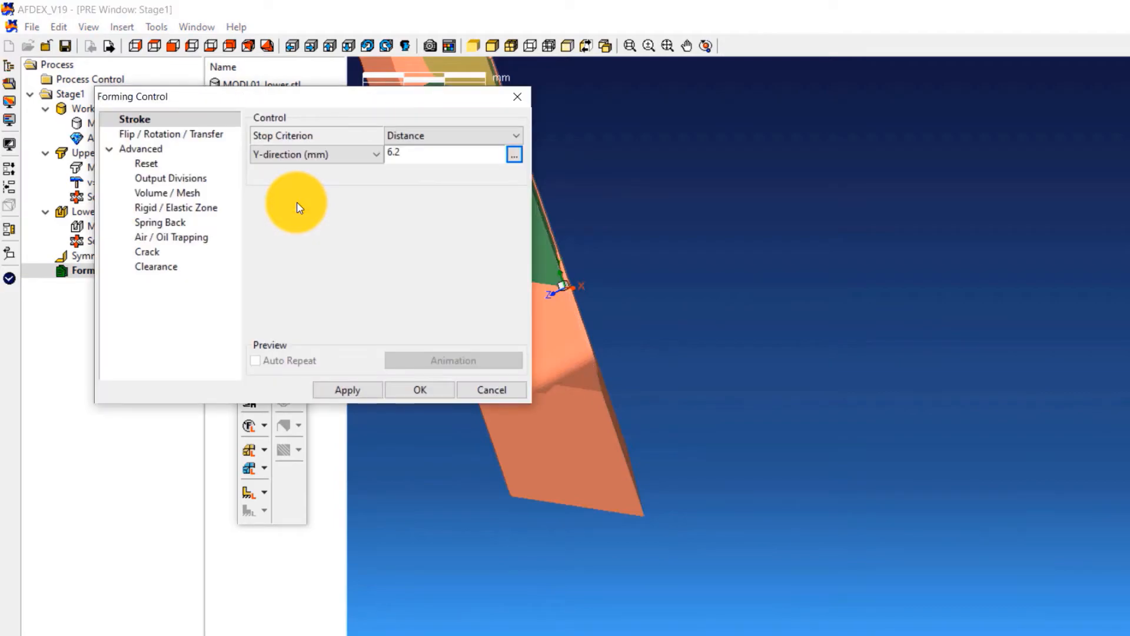
{"action": "left_click", "coordinate": [686, 47]}
{"action": "left_click_drag", "start_coordinate": [631, 173], "coordinate": [757, 213]}
{"action": "left_click_drag", "start_coordinate": [695, 195], "coordinate": [737, 217]}
{"action": "left_click", "coordinate": [428, 390]}
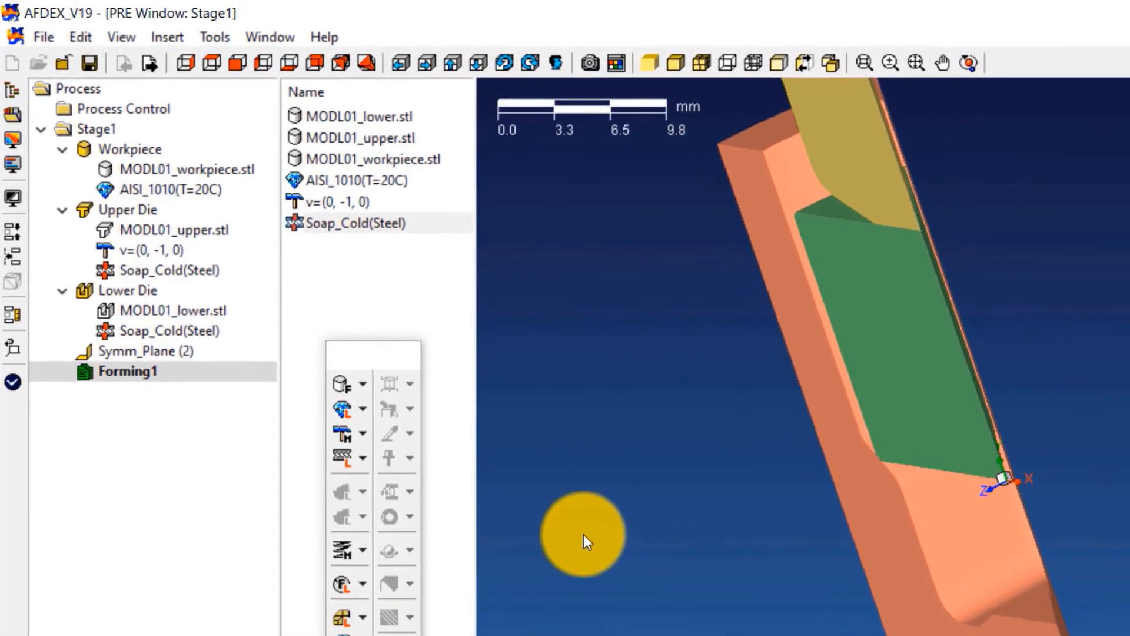
Save the project as 3dsinglestage in the Single Stage 3D folder as AFDEX3D input-only files
{"action": "left_click", "coordinate": [92, 67]}
{"action": "type", "text": "3d"}
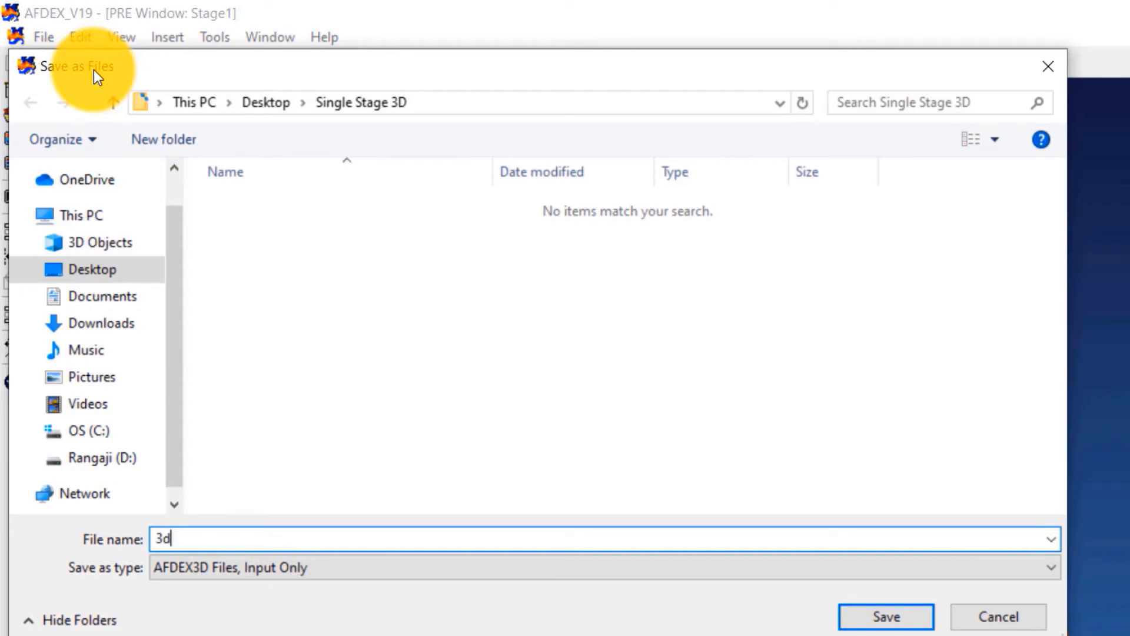
{"action": "type", "text": "singlestage"}
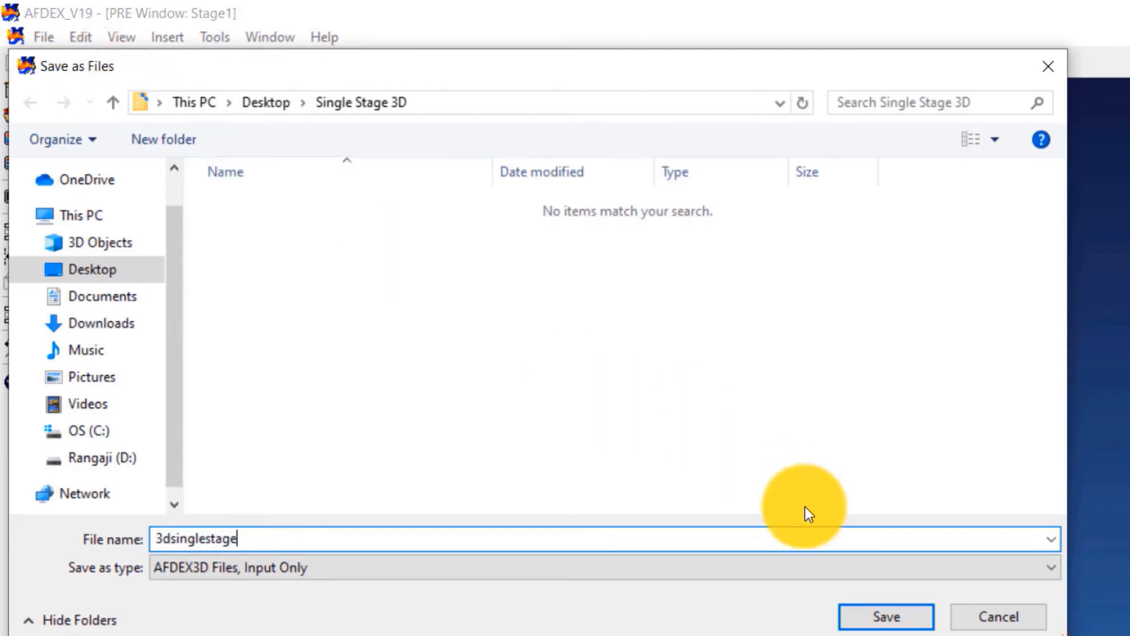
{"action": "left_click", "coordinate": [860, 619]}
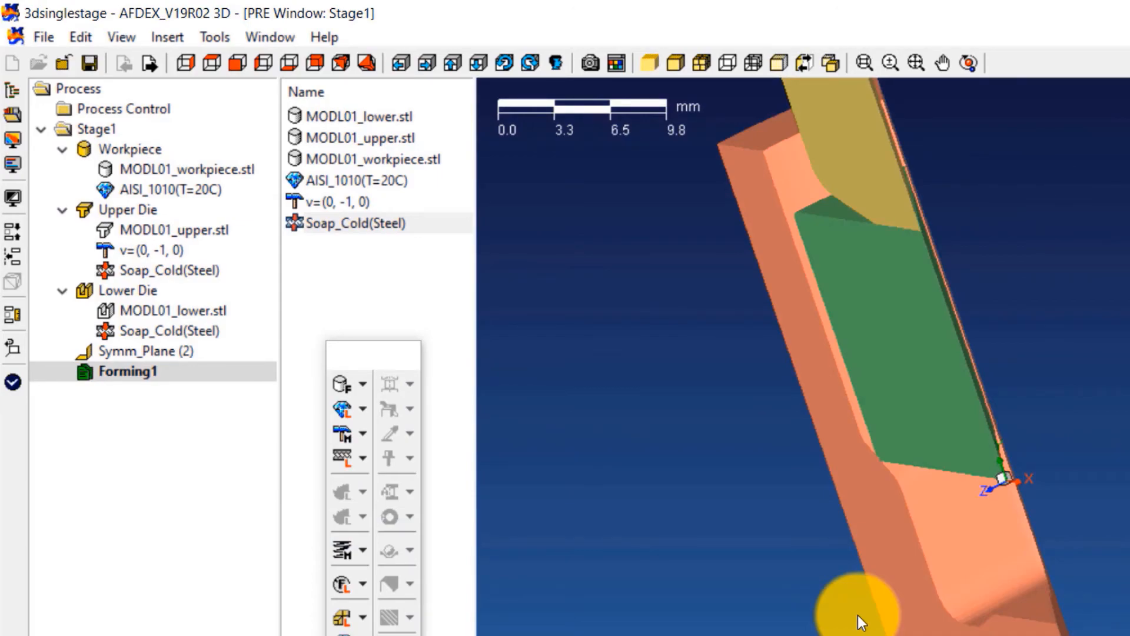
Check the simulation data and run the forming simulation
{"action": "left_click", "coordinate": [16, 381]}
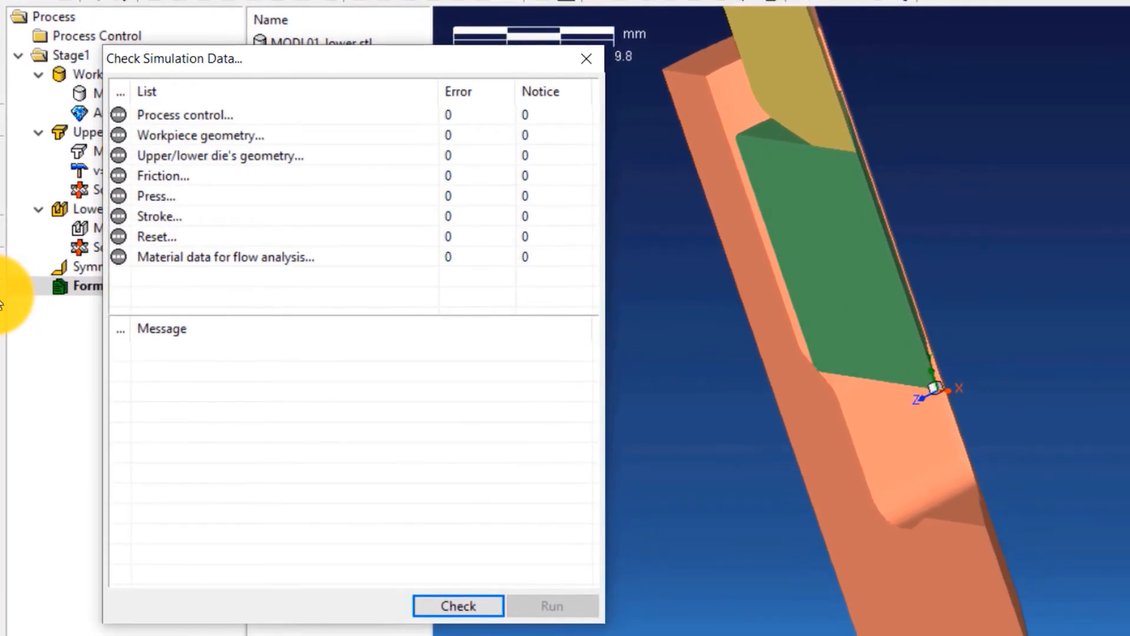
{"action": "left_click", "coordinate": [453, 608]}
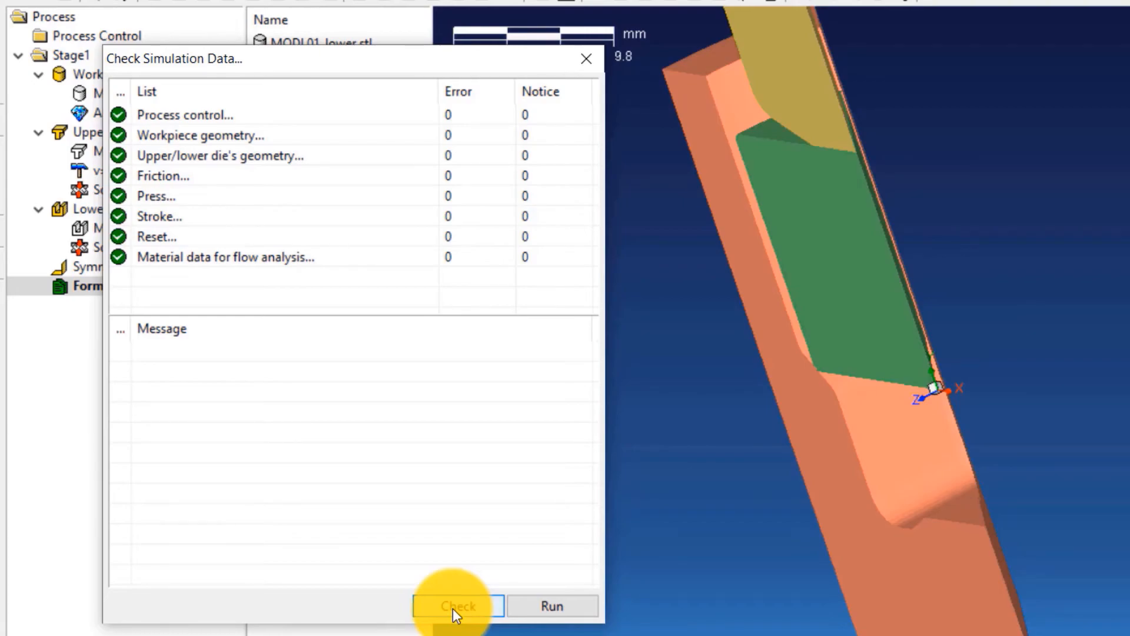
{"action": "left_click", "coordinate": [530, 606]}
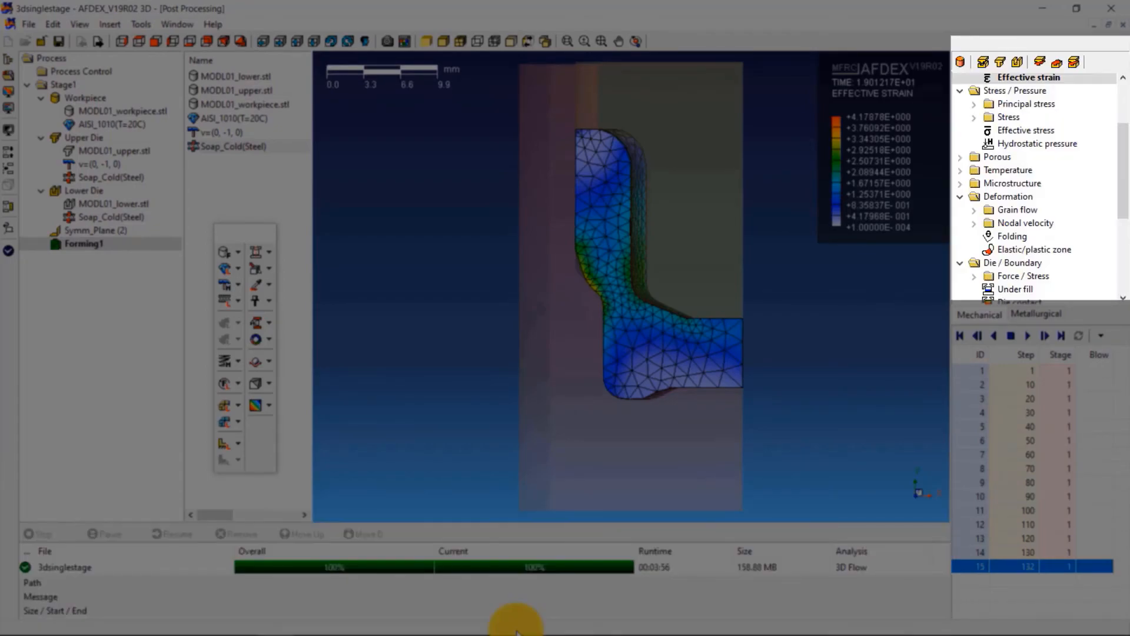
Review the effective stress, hydrostatic pressure and effective strain distributions on the formed workpiece
{"action": "left_click_drag", "start_coordinate": [1124, 189], "coordinate": [1117, 110]}
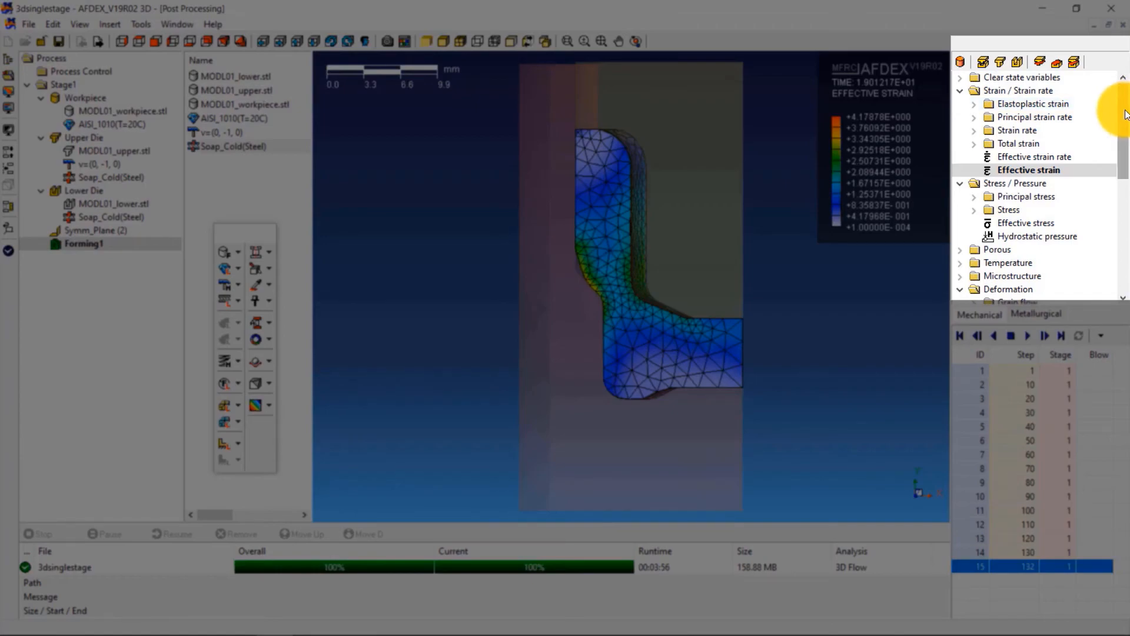
{"action": "scroll", "coordinate": [1107, 100], "scroll_direction": "down", "scroll_amount": 1}
{"action": "left_click", "coordinate": [1053, 197]}
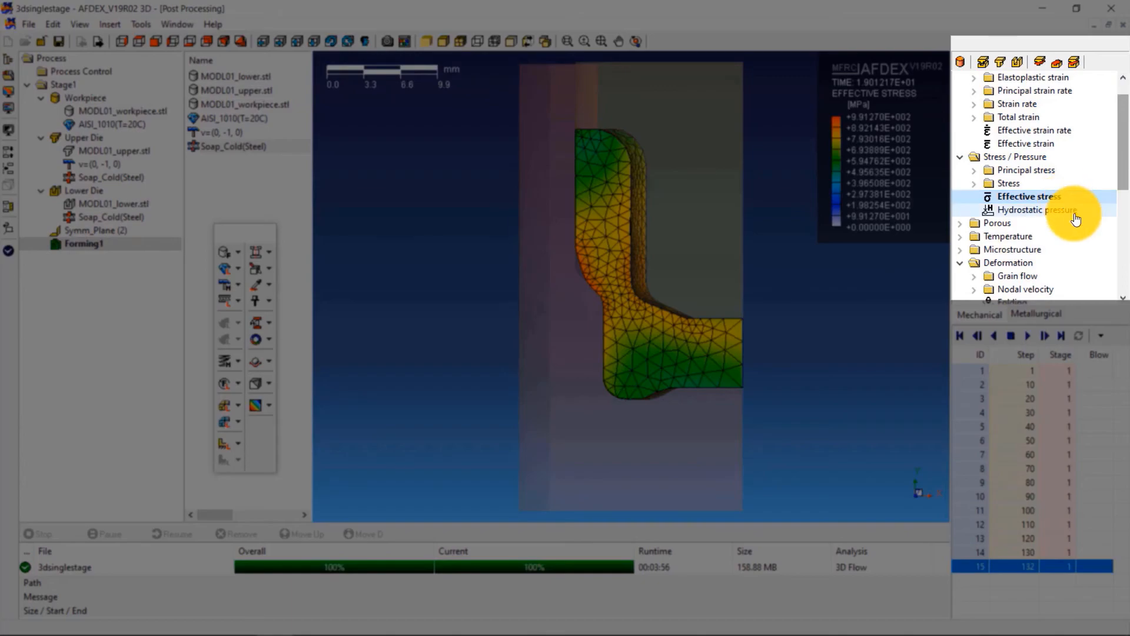
{"action": "left_click", "coordinate": [1068, 211]}
{"action": "left_click", "coordinate": [1063, 145]}
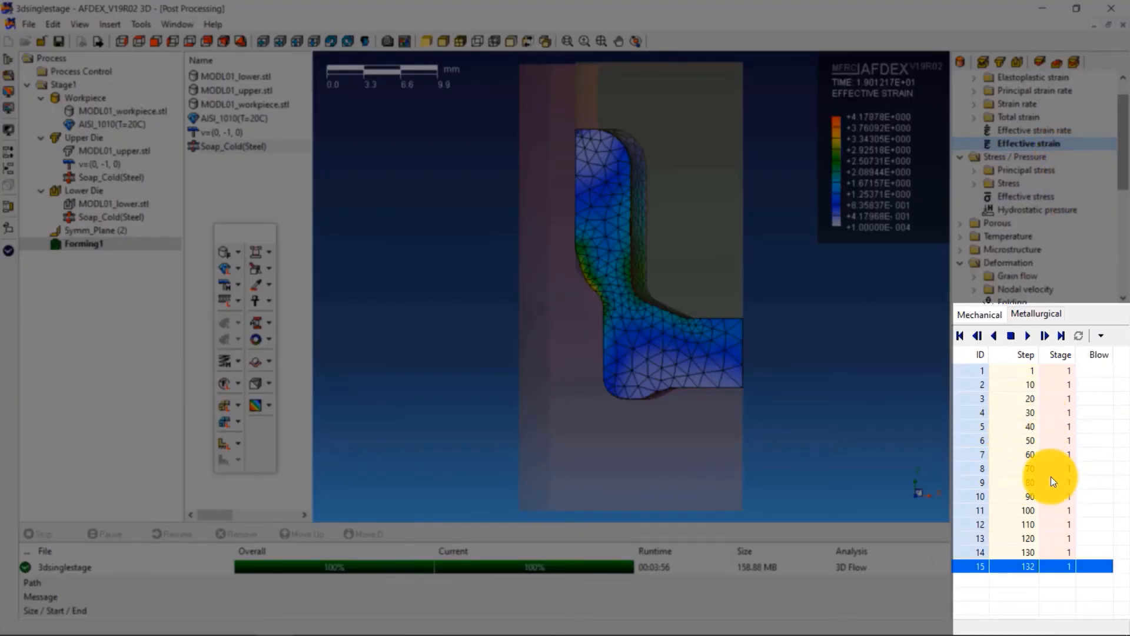
Play the effective strain results from the first solution step and examine the final forged shape in 3D
{"action": "left_click", "coordinate": [961, 334]}
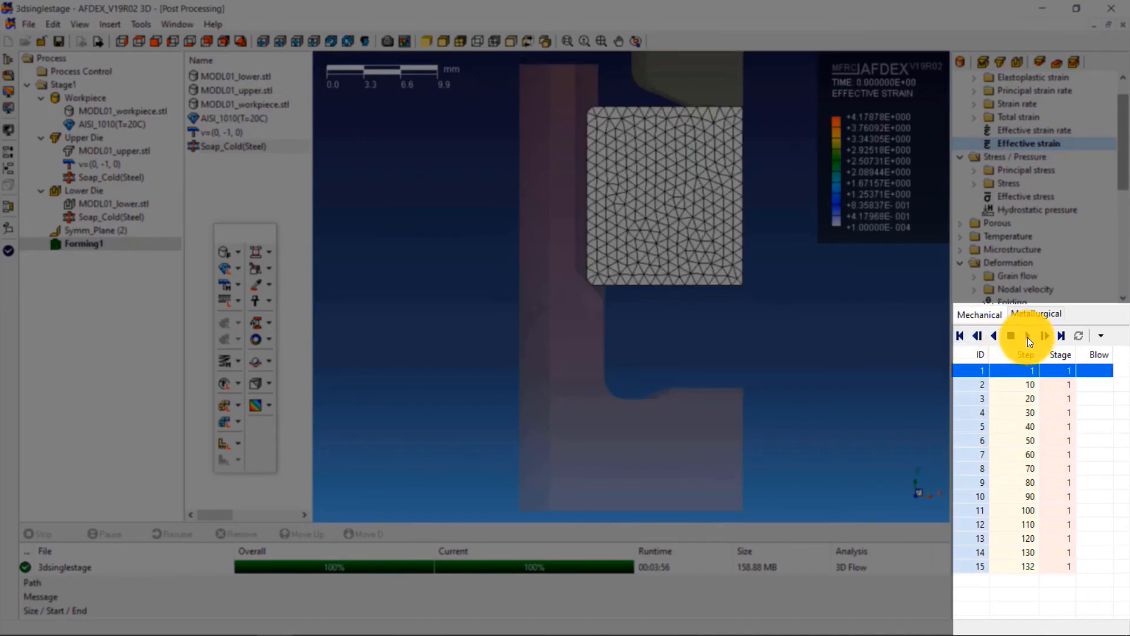
{"action": "left_click", "coordinate": [1027, 335]}
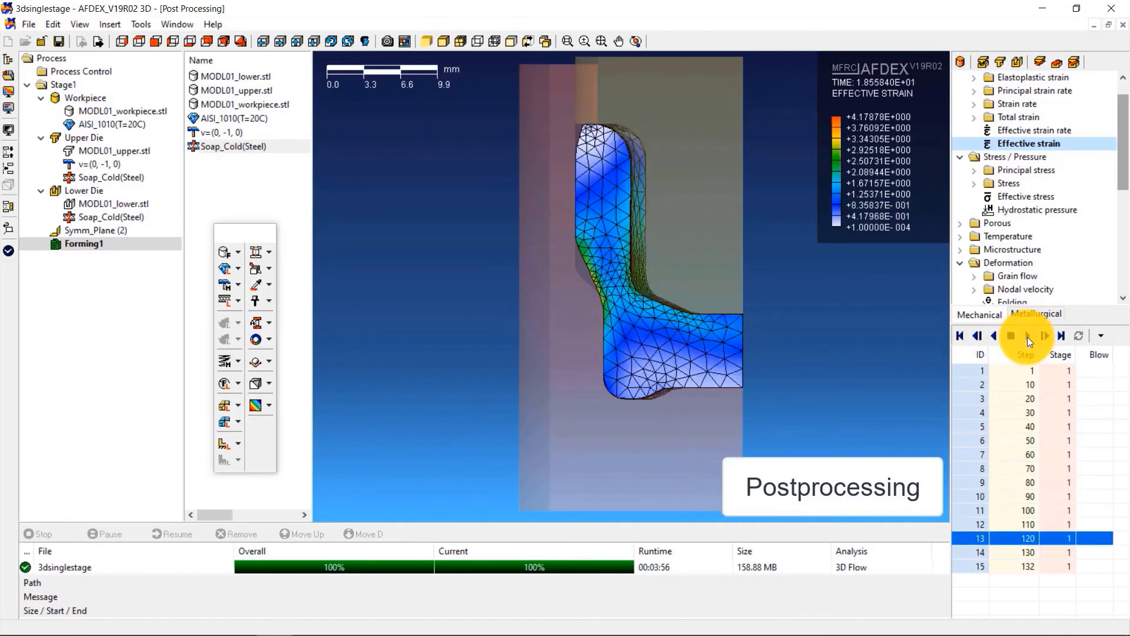
{"action": "scroll", "coordinate": [604, 276], "scroll_direction": "down", "scroll_amount": 2}
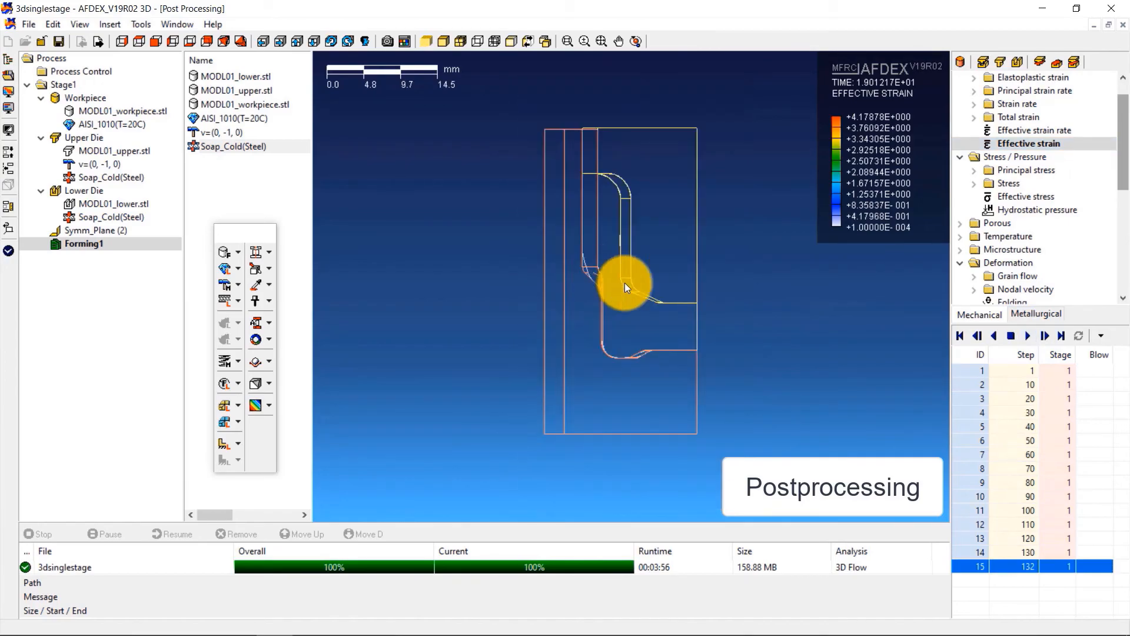
{"action": "middle_click_drag", "start_coordinate": [771, 391], "coordinate": [712, 397]}
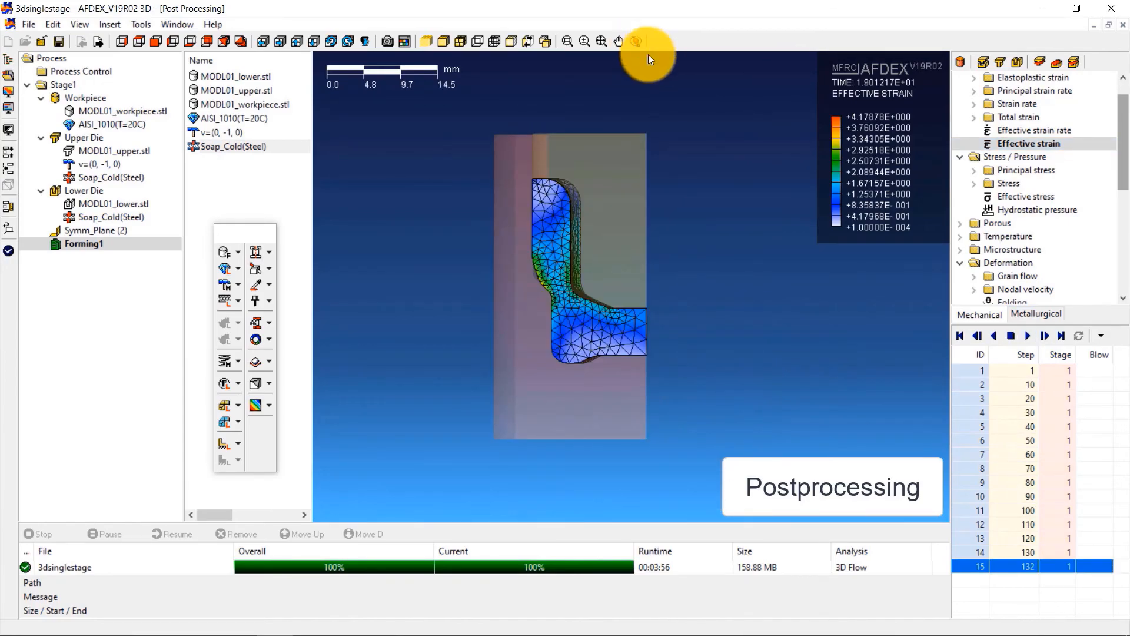
{"action": "middle_click_drag", "start_coordinate": [699, 436], "coordinate": [699, 458]}
{"action": "mouse_move", "coordinate": [609, 366]}
{"action": "middle_mouse_down"}
{"action": "mouse_move", "coordinate": [612, 380]}
{"action": "mouse_move", "coordinate": [600, 379]}
{"action": "middle_mouse_up"}
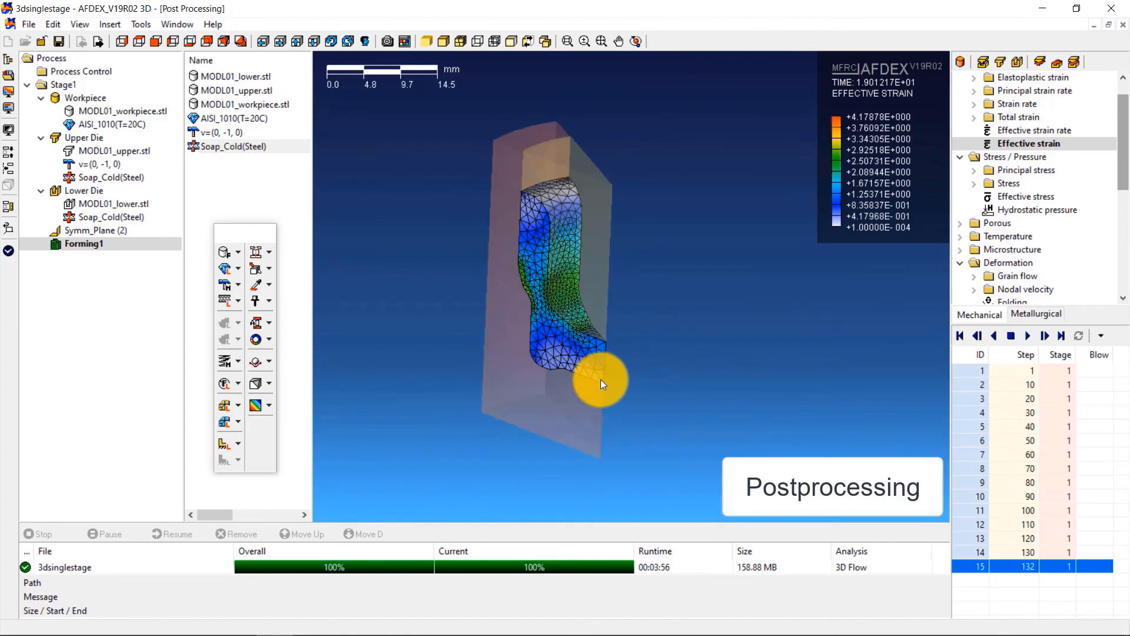
Expand the symmetric model to display the full forged workpiece and examine its effective strain from several angles
{"action": "left_click", "coordinate": [269, 253]}
{"action": "left_click", "coordinate": [306, 263]}
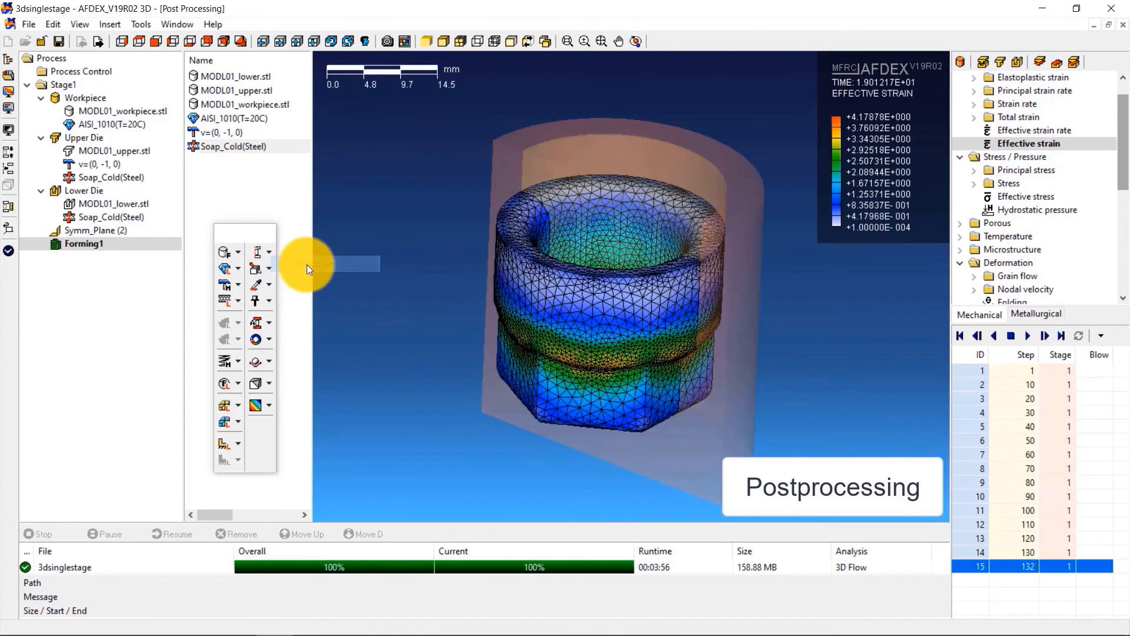
{"action": "scroll", "coordinate": [591, 351], "scroll_direction": "down", "scroll_amount": 2}
{"action": "mouse_move", "coordinate": [591, 351]}
{"action": "middle_mouse_down"}
{"action": "mouse_move", "coordinate": [589, 309]}
{"action": "mouse_move", "coordinate": [643, 346]}
{"action": "mouse_move", "coordinate": [626, 368]}
{"action": "middle_mouse_up"}
{"action": "scroll", "coordinate": [459, 327], "scroll_direction": "up", "scroll_amount": 2}
{"action": "scroll", "coordinate": [758, 280], "scroll_direction": "up", "scroll_amount": 1}
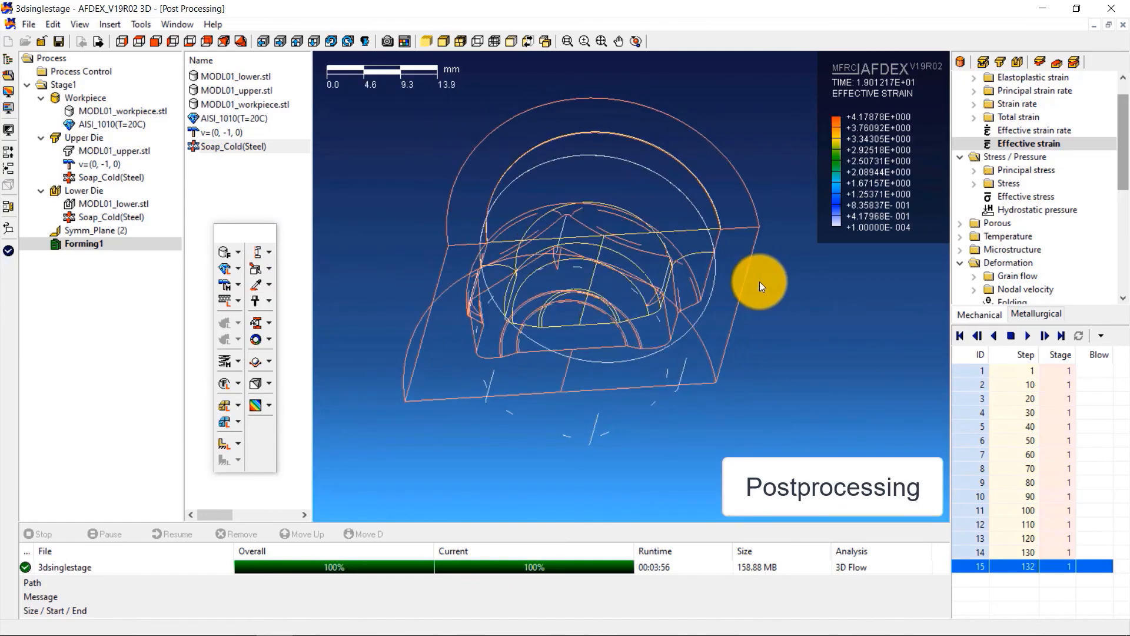
{"action": "scroll", "coordinate": [620, 372], "scroll_direction": "up", "scroll_amount": 1}
{"action": "middle_click_drag", "start_coordinate": [671, 363], "coordinate": [698, 372]}
{"action": "scroll", "coordinate": [744, 358], "scroll_direction": "down", "scroll_amount": 2}
{"action": "scroll", "coordinate": [1124, 159], "scroll_direction": "down", "scroll_amount": 2}
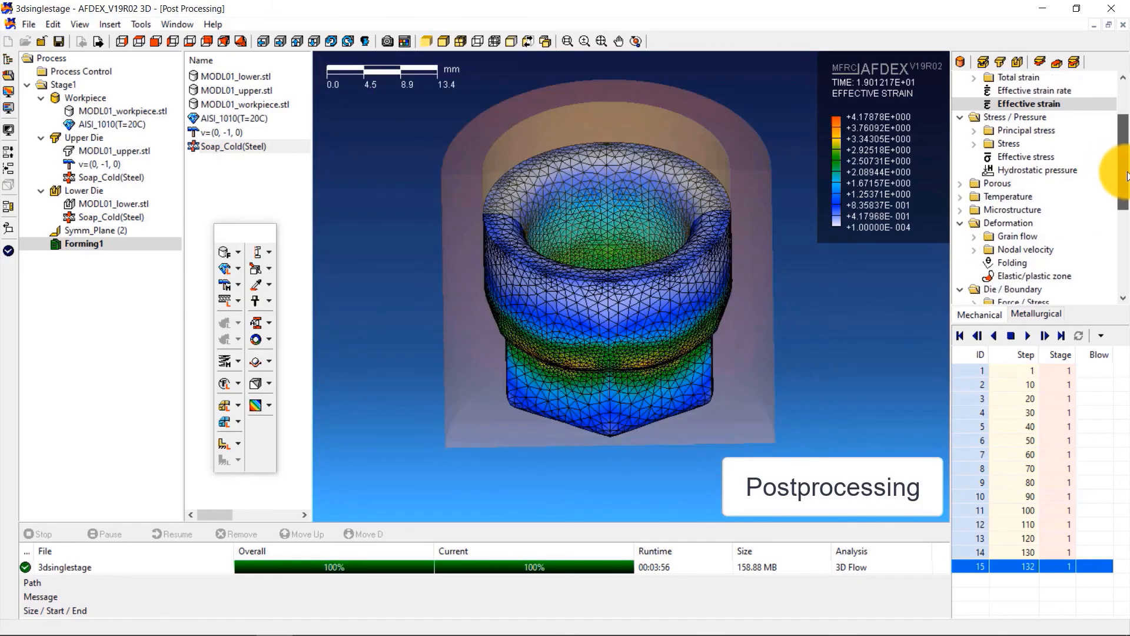
Display the effective stress on the full workpiece and inspect its distribution up close
{"action": "left_click", "coordinate": [1051, 147]}
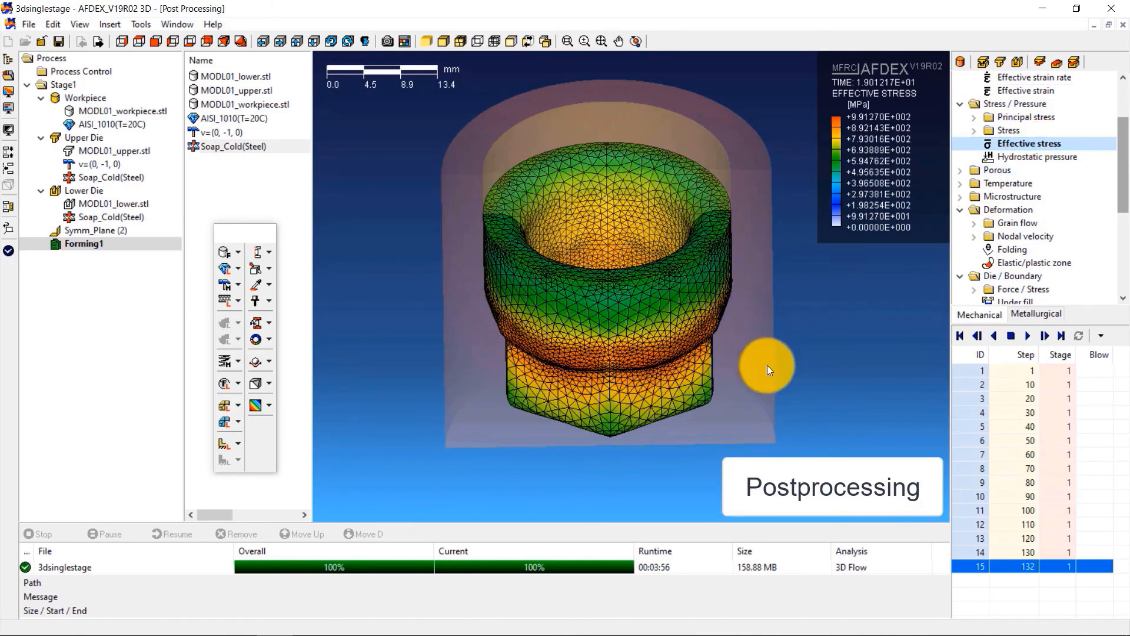
{"action": "mouse_move", "coordinate": [622, 423]}
{"action": "middle_mouse_down"}
{"action": "mouse_move", "coordinate": [628, 390]}
{"action": "mouse_move", "coordinate": [703, 426]}
{"action": "mouse_move", "coordinate": [700, 453]}
{"action": "middle_mouse_up"}
{"action": "scroll", "coordinate": [721, 295], "scroll_direction": "up", "scroll_amount": 3}
Display the die contact result and examine the contact and free-surface areas around the workpiece's lower shoulder
{"action": "left_click_drag", "start_coordinate": [1124, 174], "coordinate": [1107, 209]}
{"action": "left_click", "coordinate": [1007, 235]}
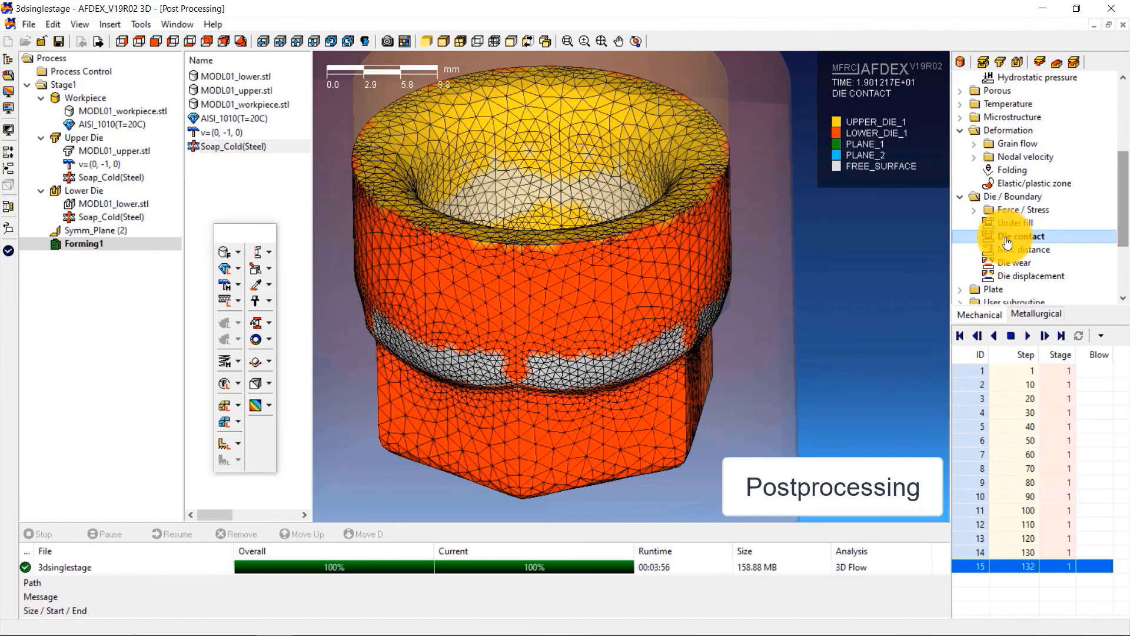
{"action": "scroll", "coordinate": [735, 405], "scroll_direction": "up", "scroll_amount": 3}
{"action": "scroll", "coordinate": [732, 285], "scroll_direction": "up", "scroll_amount": 3}
{"action": "middle_click_drag", "start_coordinate": [807, 343], "coordinate": [749, 357]}
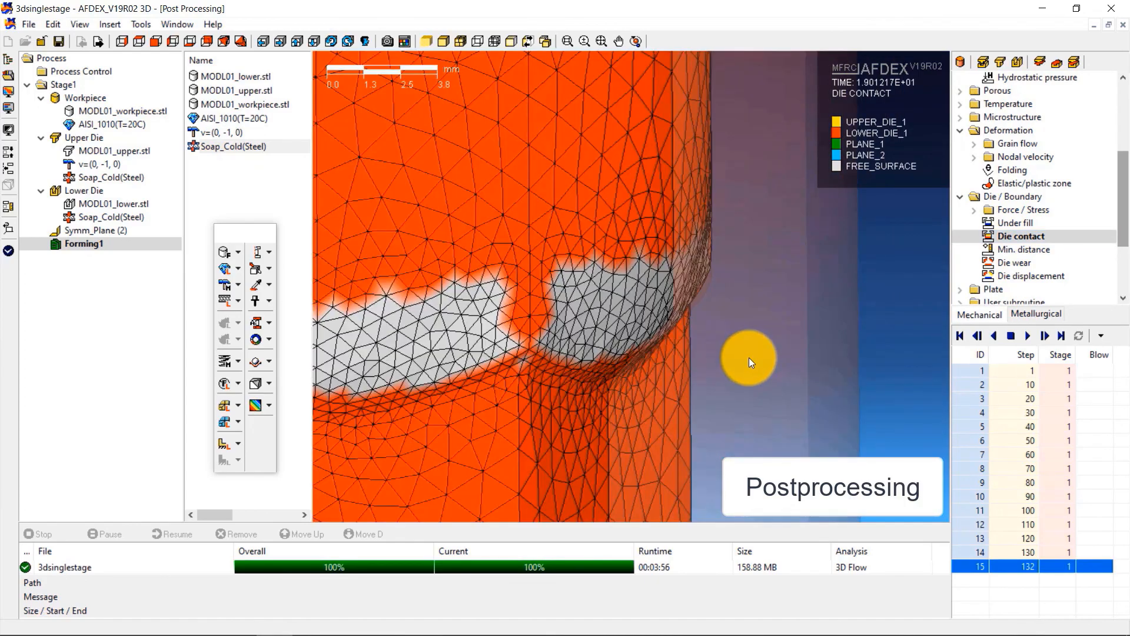